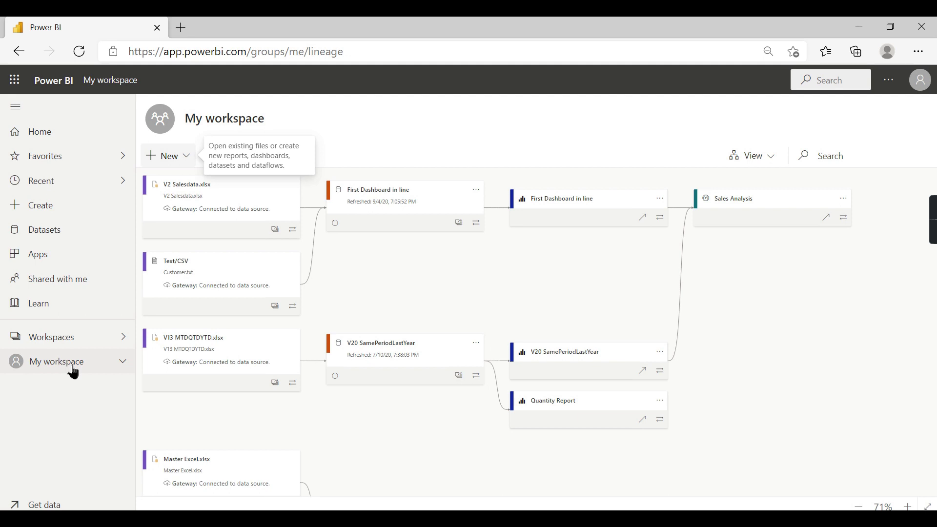
Look through the list of available workspaces.
click(81, 337)
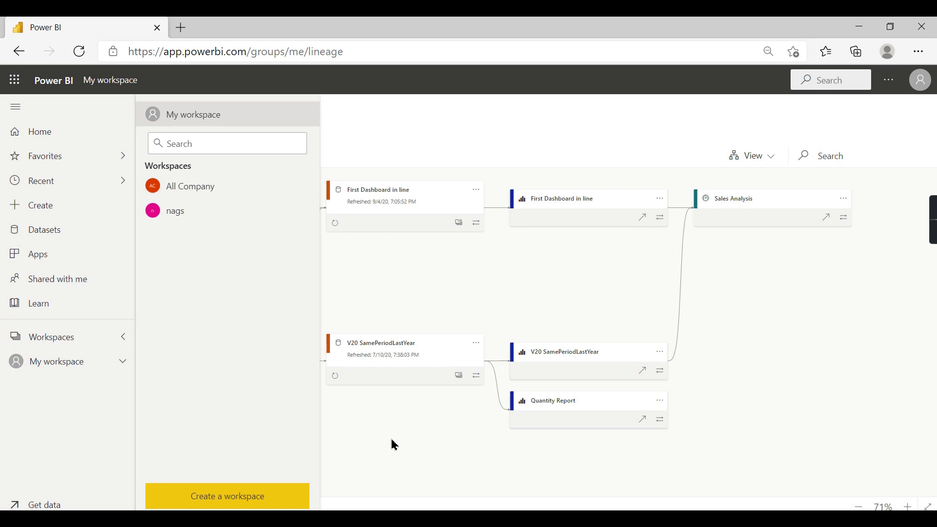
click(352, 462)
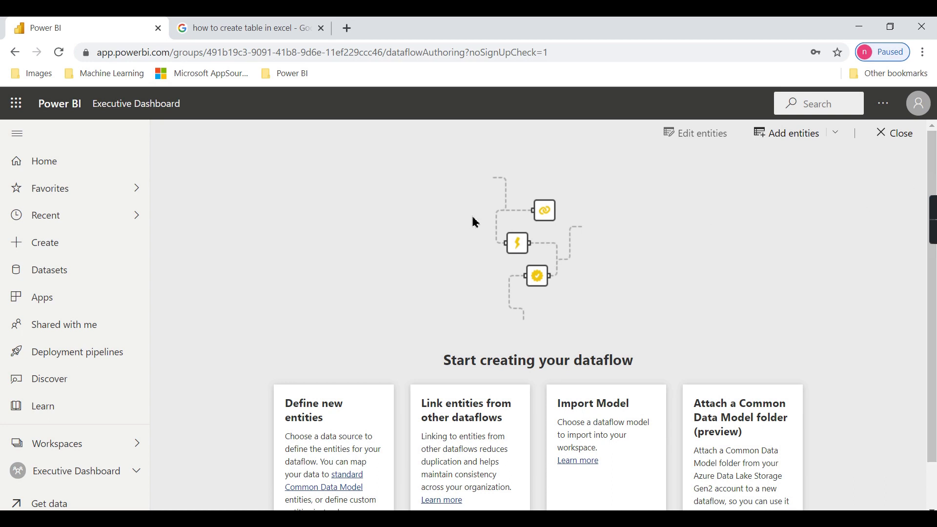
click(68, 444)
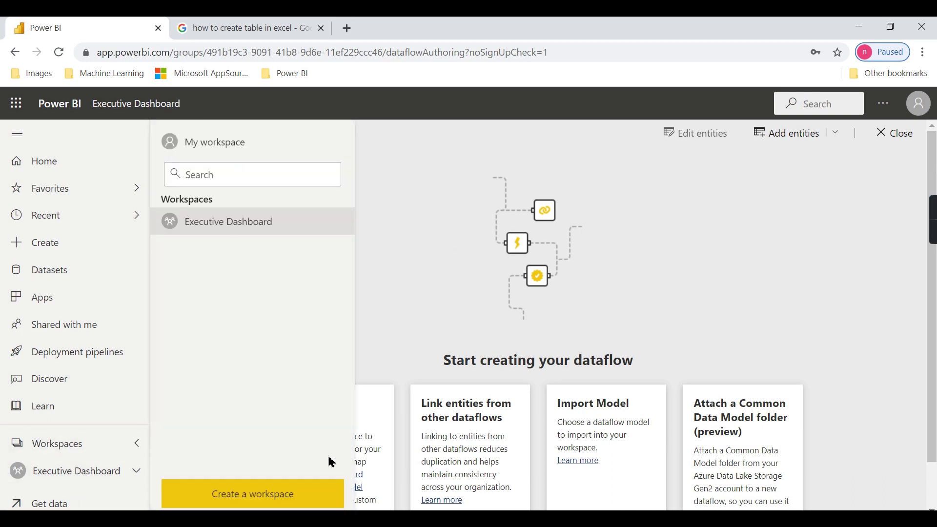
click(55, 479)
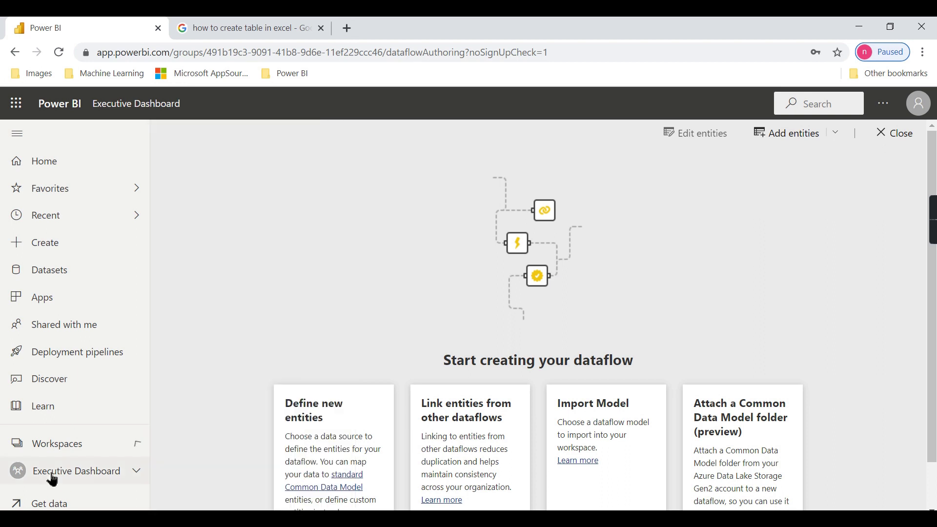
click(80, 445)
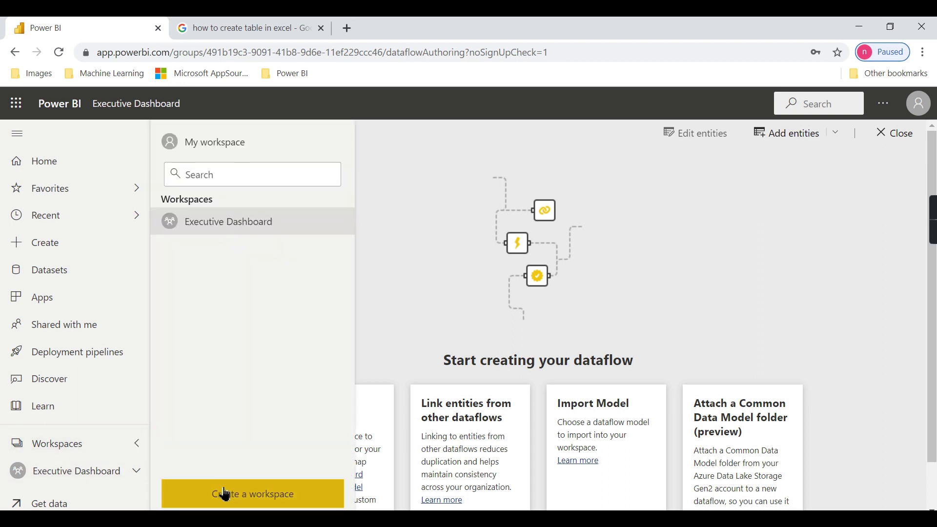
click(228, 494)
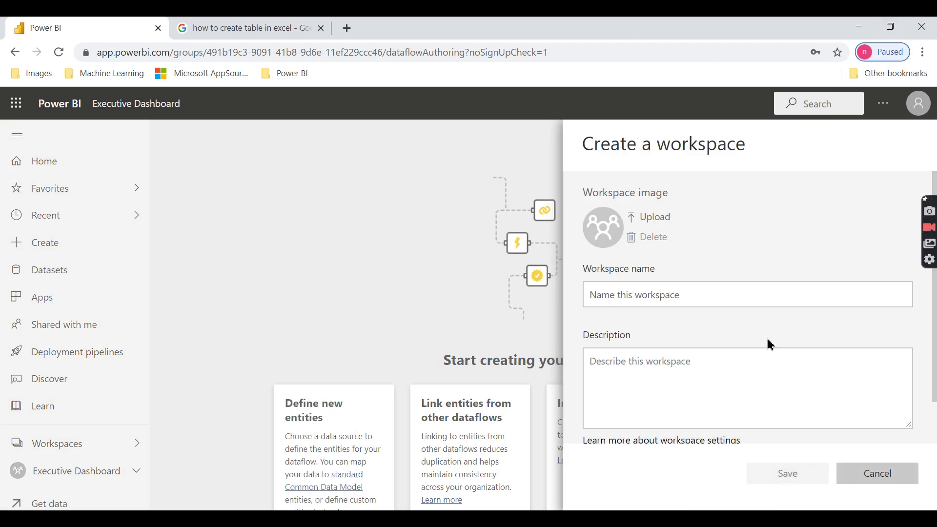
click(706, 293)
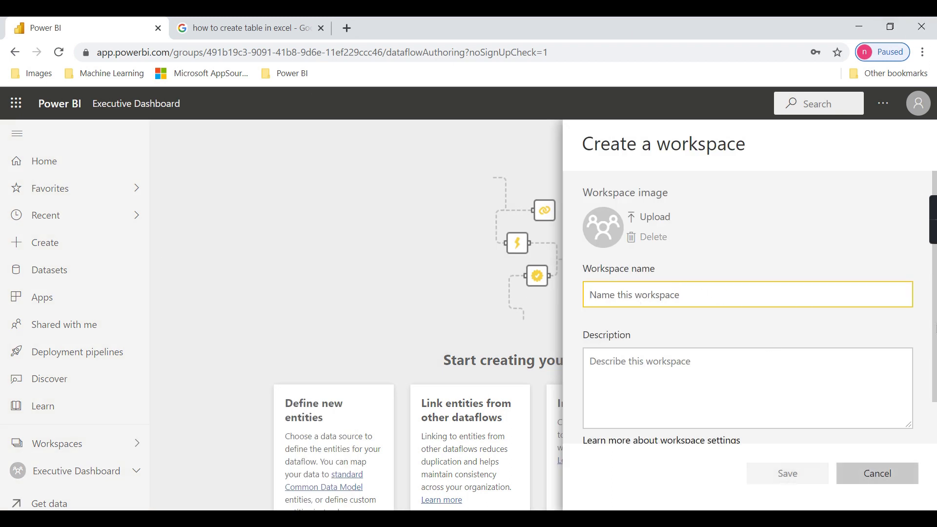
click(892, 480)
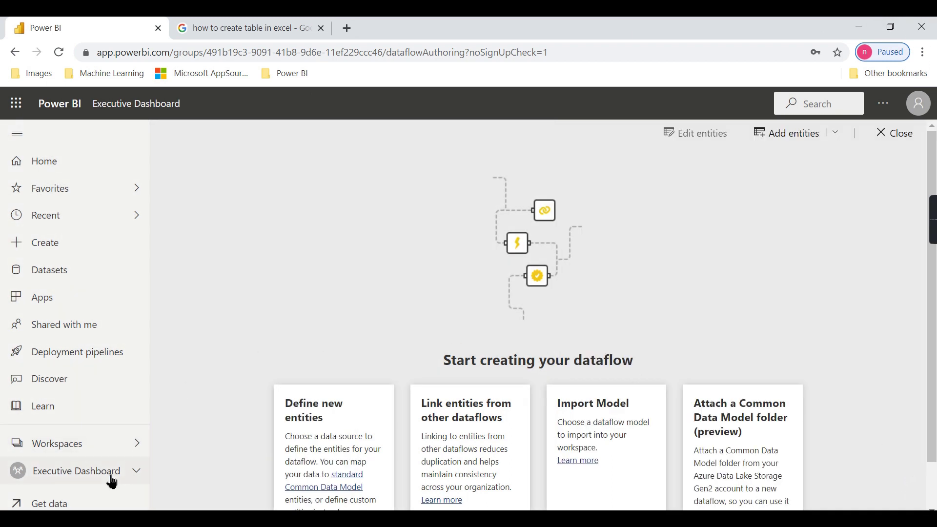
Create a new dataflow in the Executive Dashboard workspace and start adding new entities to it.
click(42, 479)
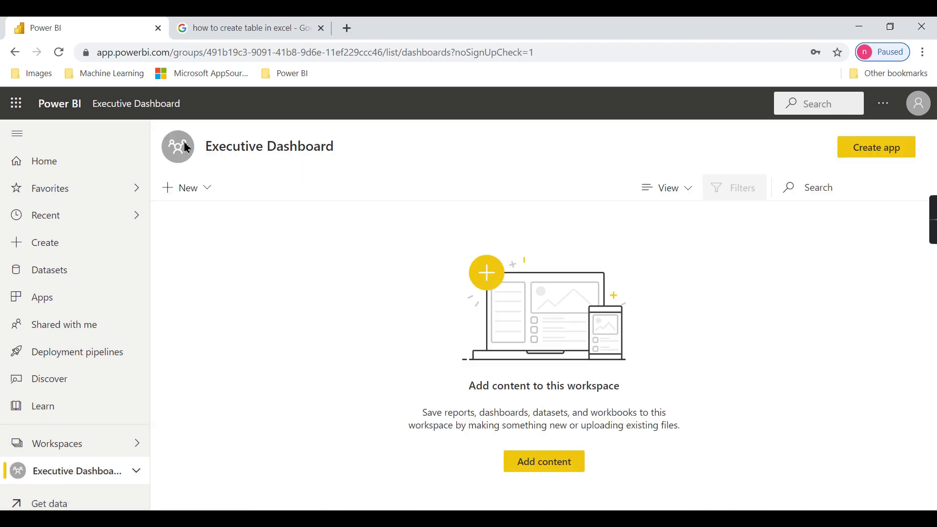
click(213, 189)
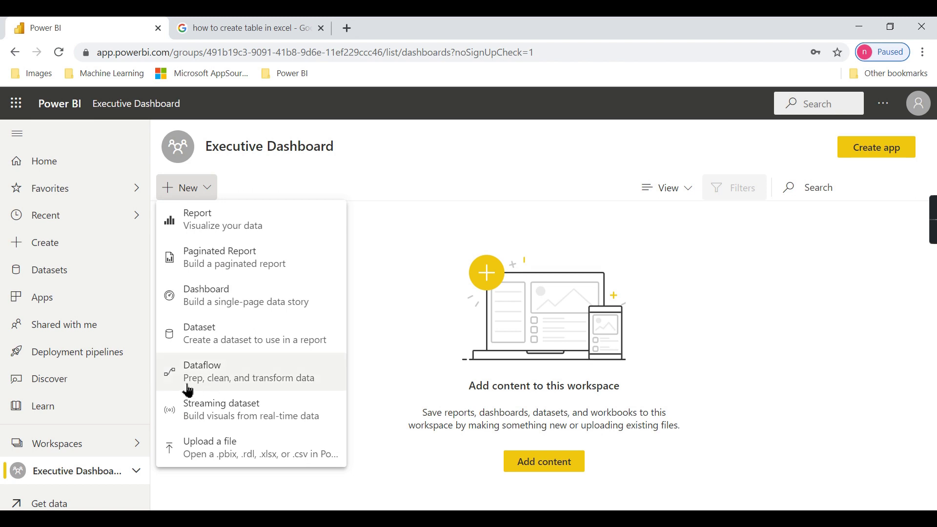
click(242, 385)
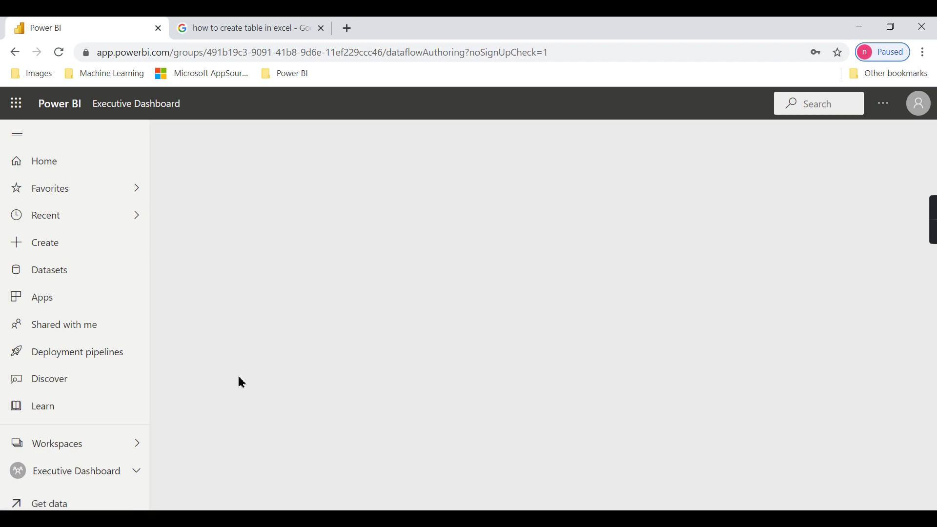
scroll(833, 291, down, 1)
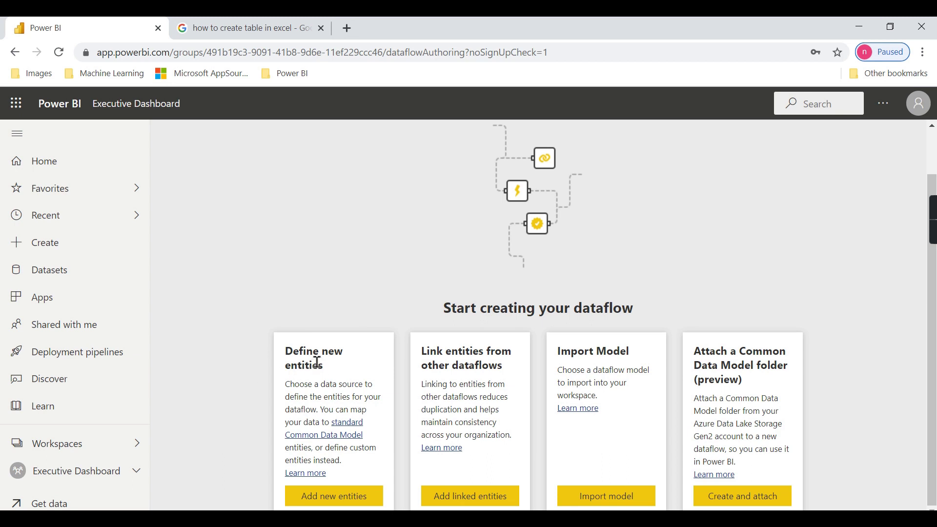
click(326, 499)
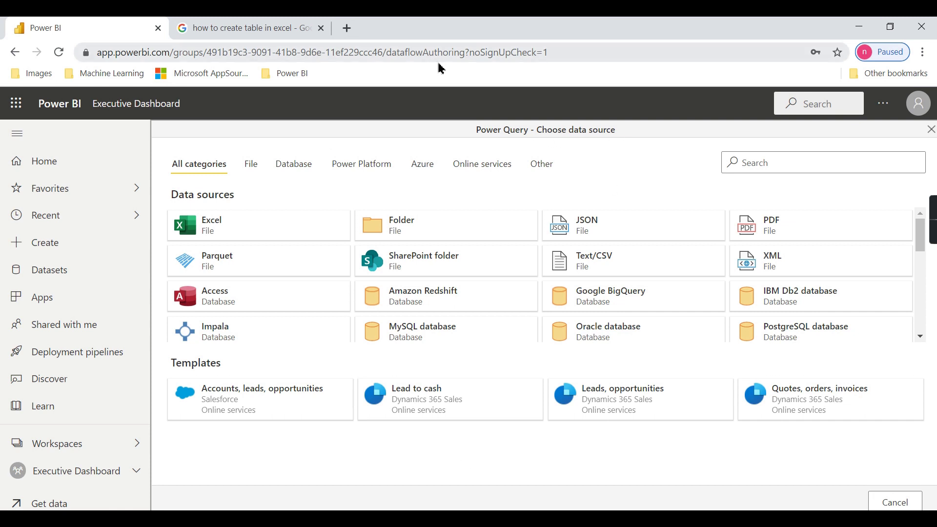
Switch to Power BI Desktop with the Sales Analytics V10 file and review its report, data and model views.
mouse_move(484, 518)
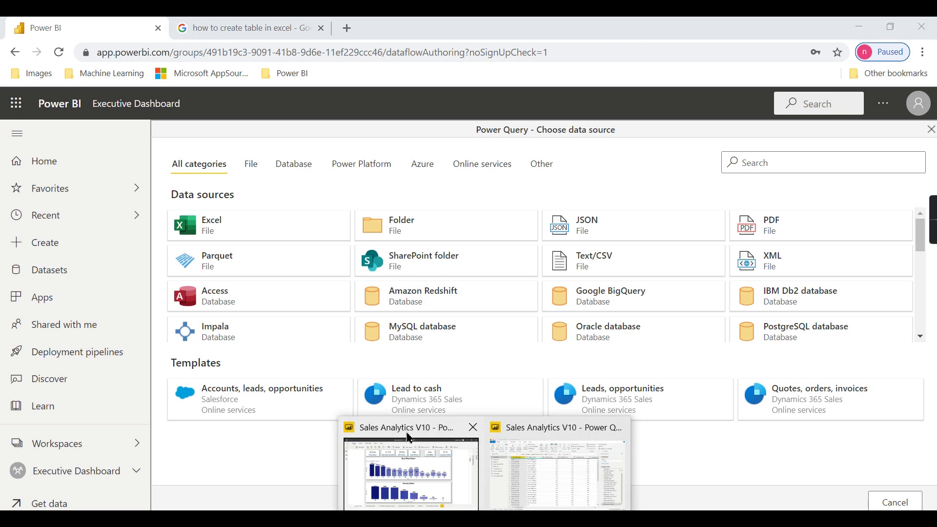
click(556, 468)
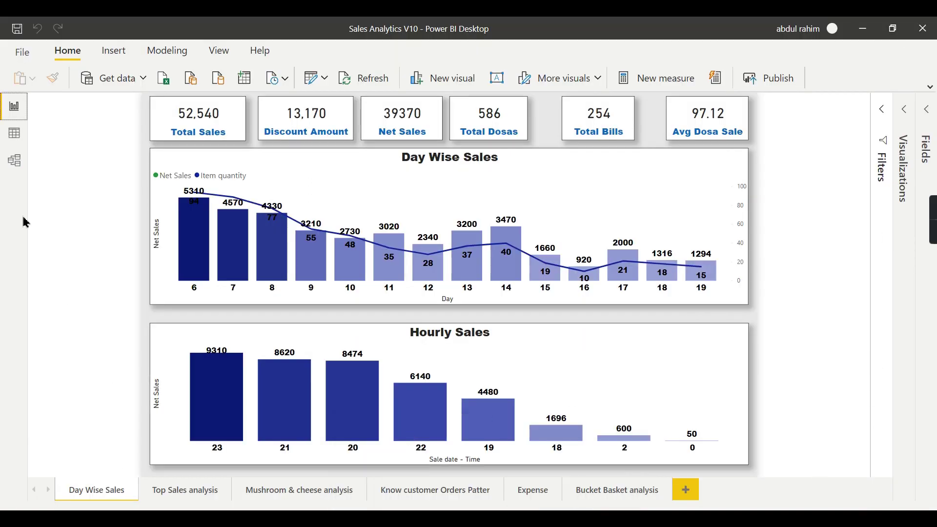
click(14, 133)
click(14, 168)
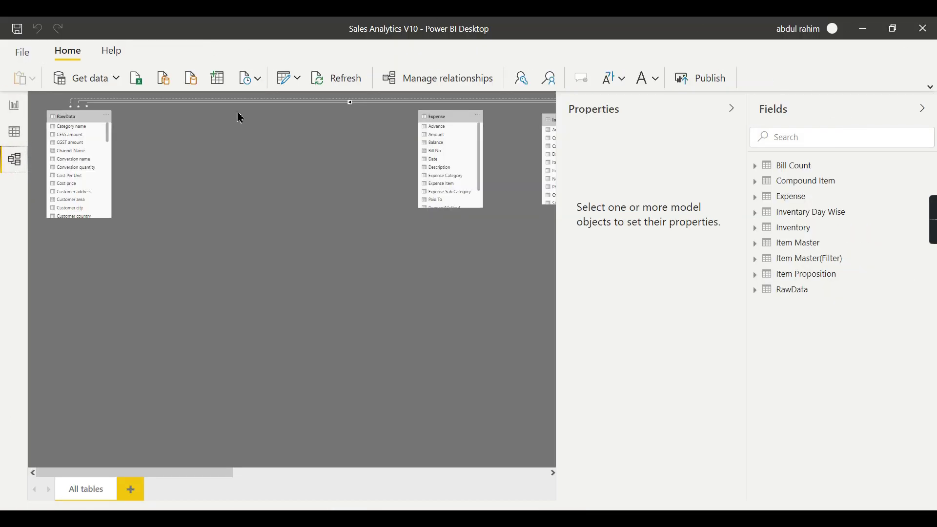
click(18, 113)
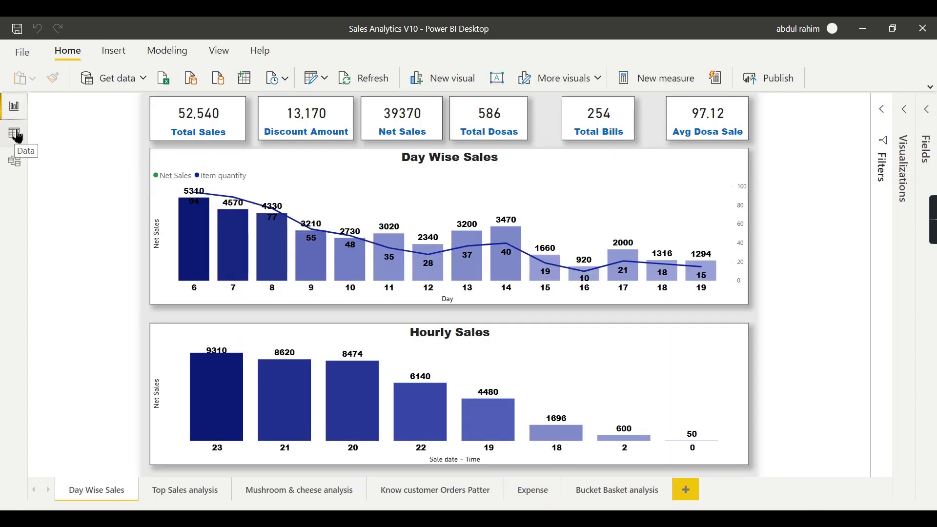
click(18, 136)
click(15, 163)
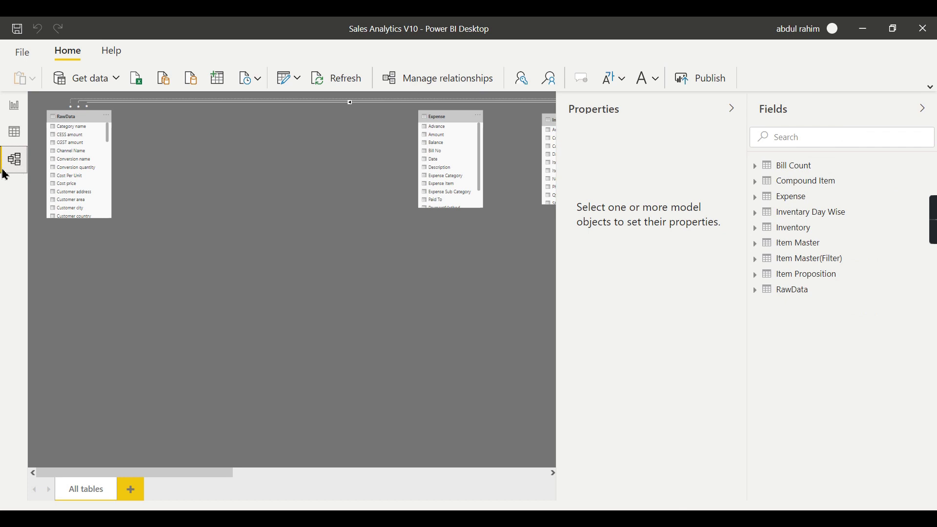
click(732, 108)
click(924, 108)
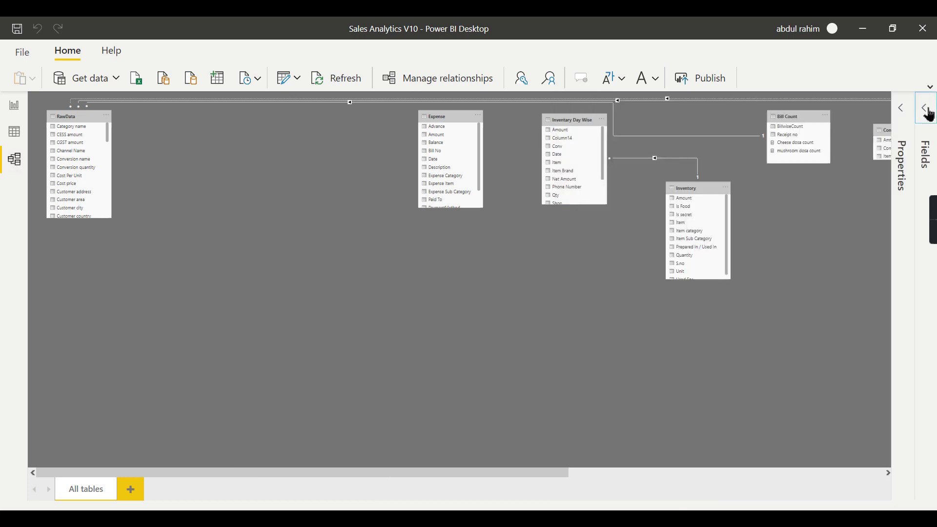
Examine the Sales Analytics V10 queries in the Power Query Editor and return to the report view.
click(296, 79)
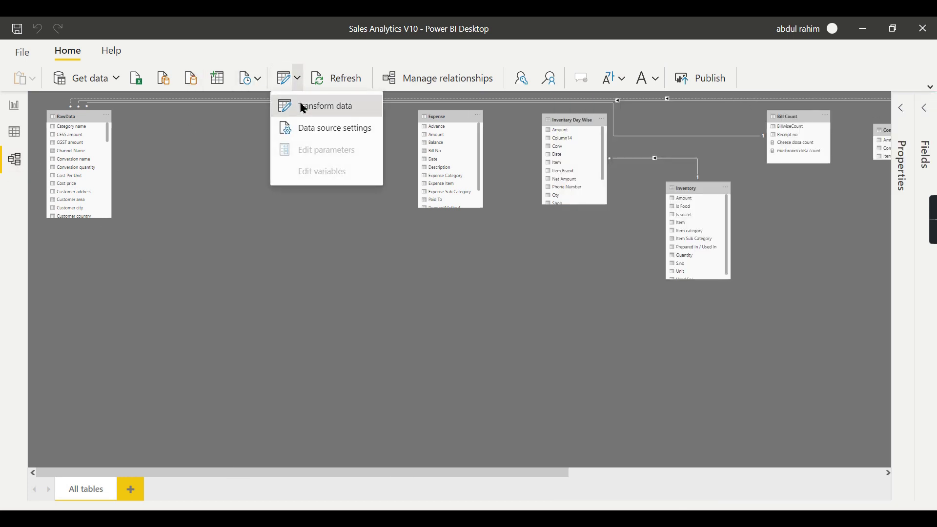
click(302, 102)
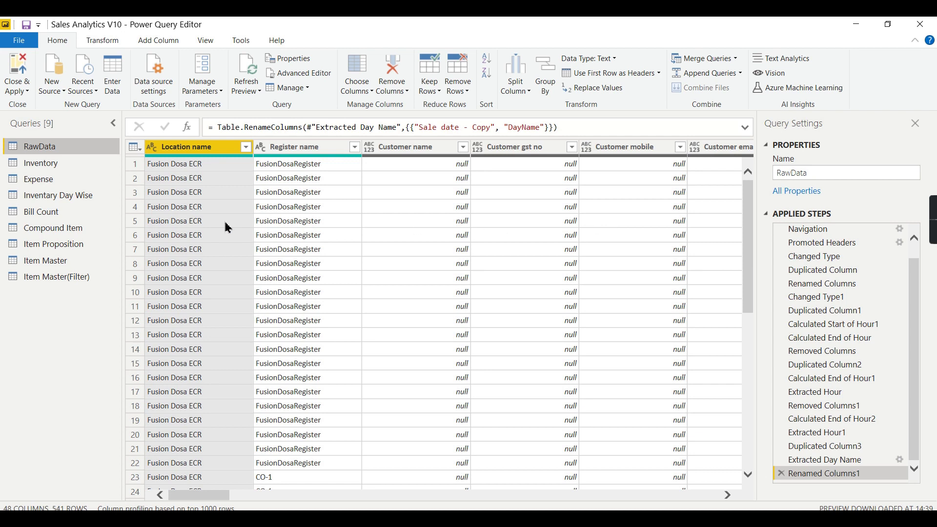
click(856, 24)
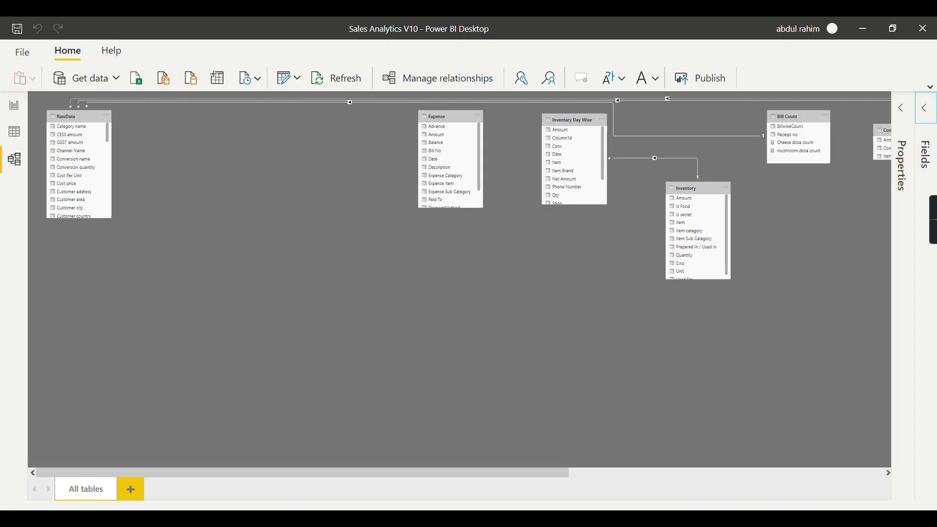
click(14, 106)
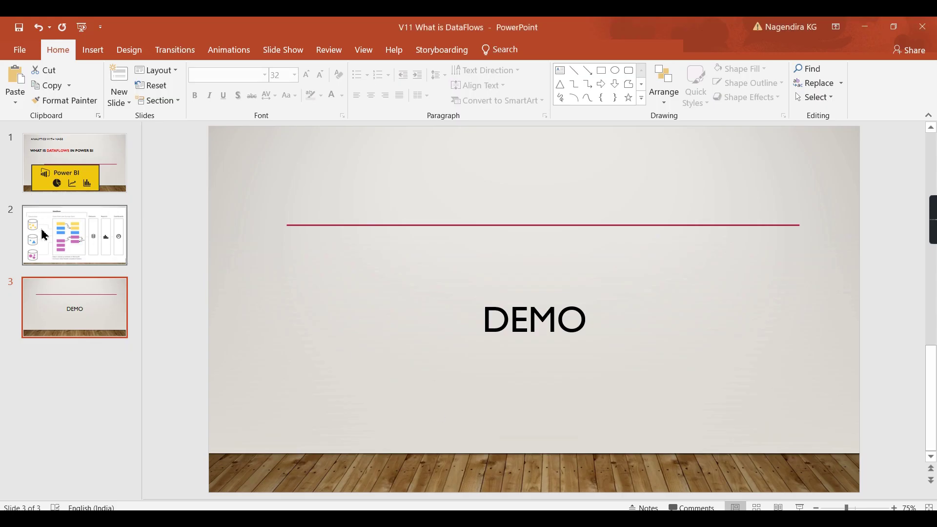
Switch to the PowerPoint presentation V11 What is DataFlows and view the diagram on slide 2.
click(42, 231)
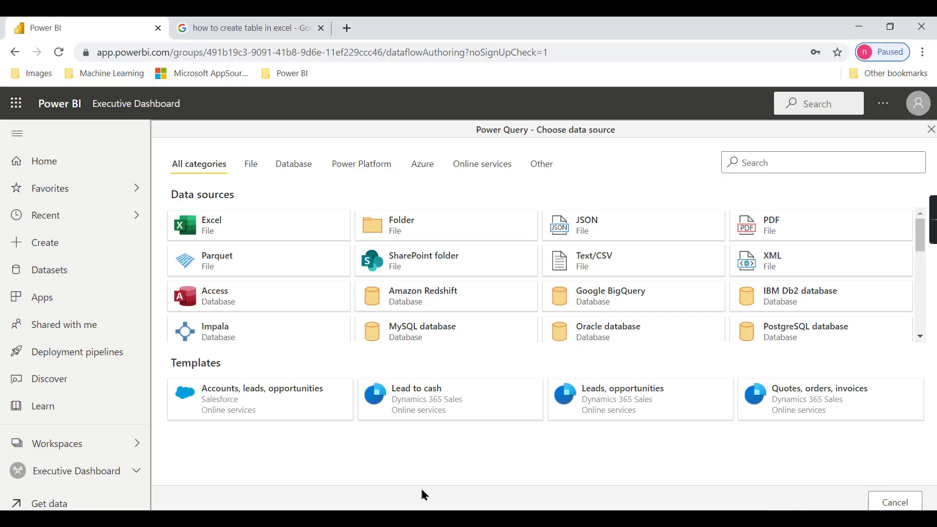
Choose Excel as the dataflow's source with the path D:\AnalyticsWithNaga\Source\Services\SalesConsolidated.xlsx, using the My Awn Data Gateway.
click(201, 238)
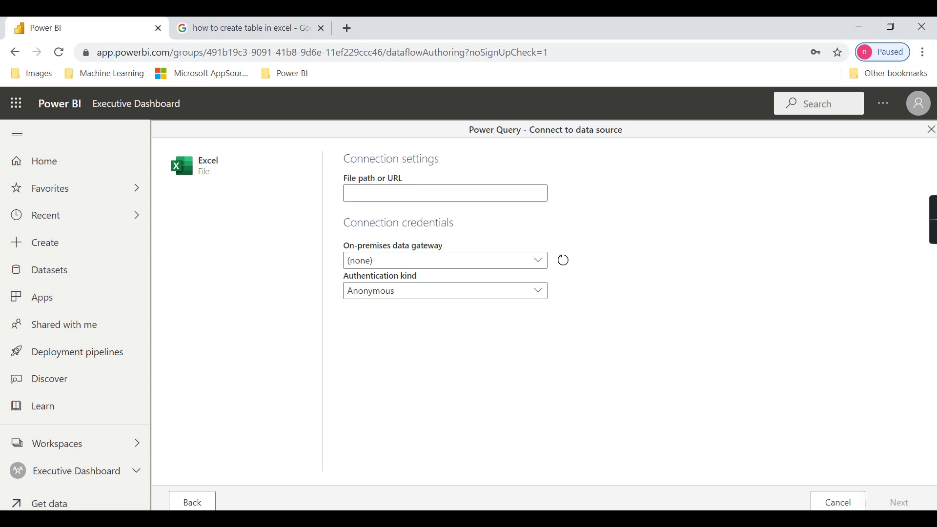
click(450, 200)
key(ctrl+v)
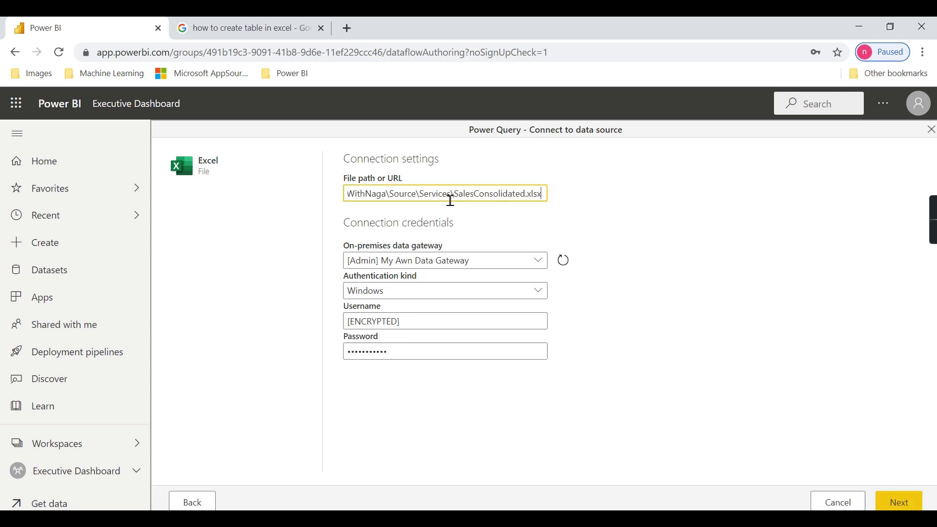
click(660, 272)
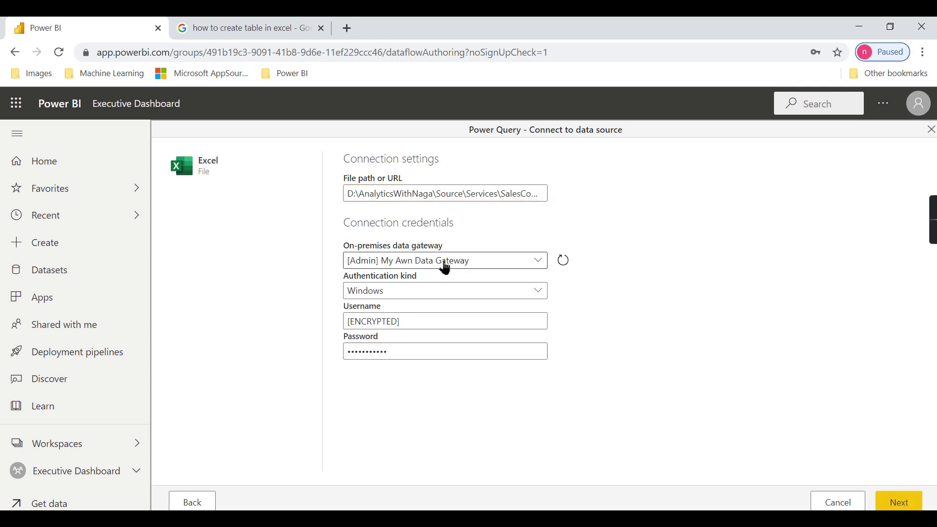
click(389, 268)
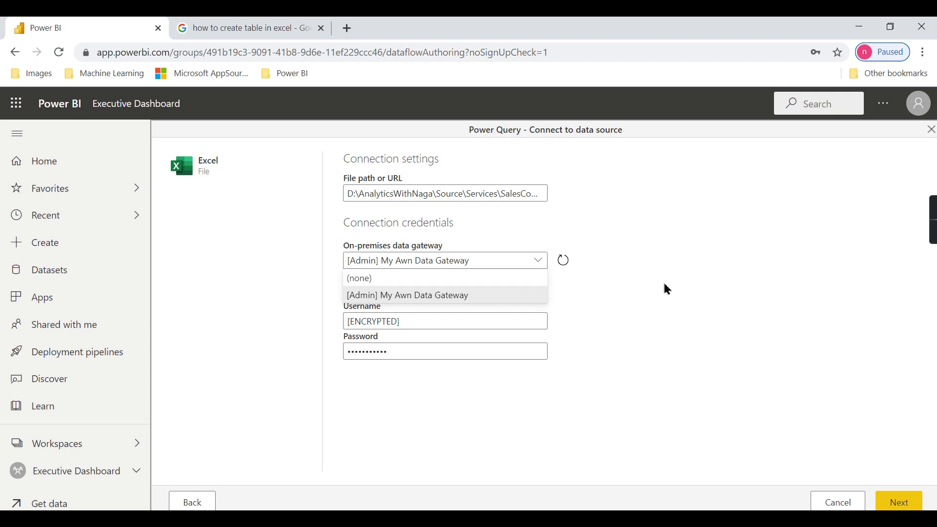
click(648, 306)
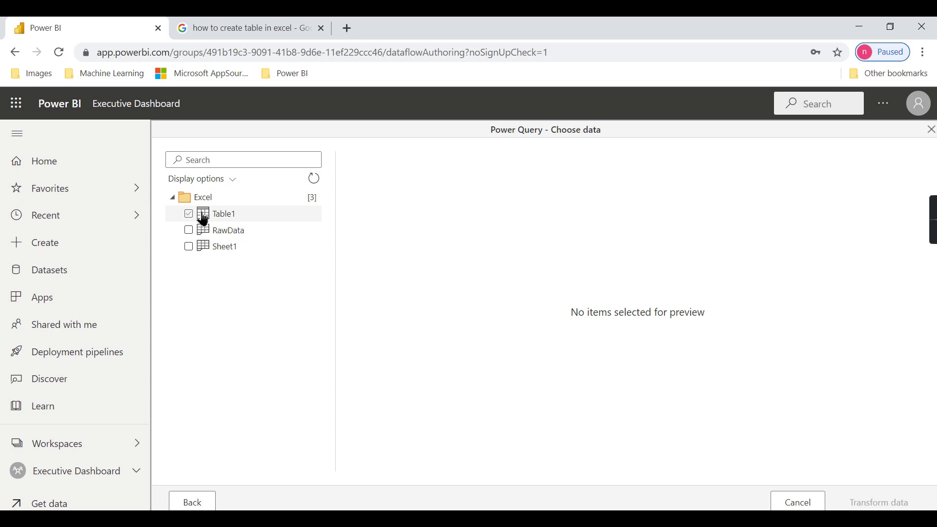
Include Table1 from the Excel file and open it for transformation.
click(189, 215)
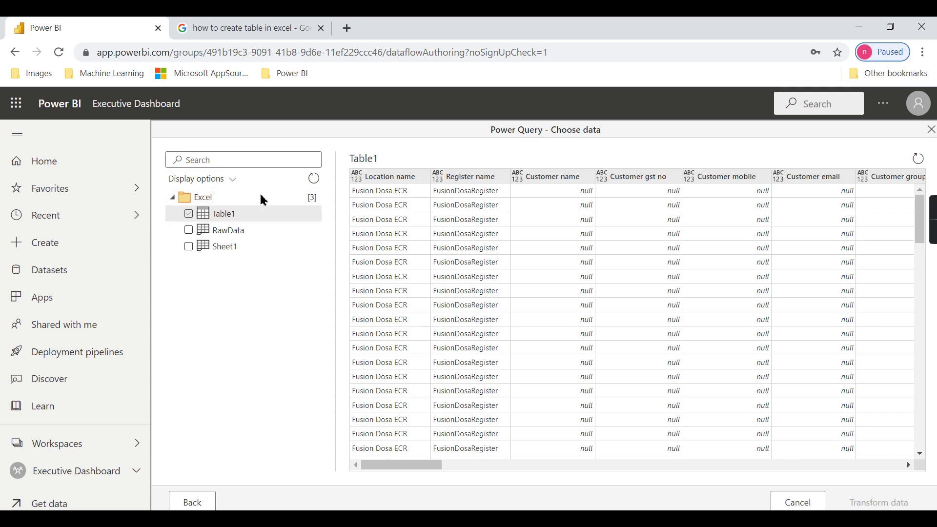
click(189, 215)
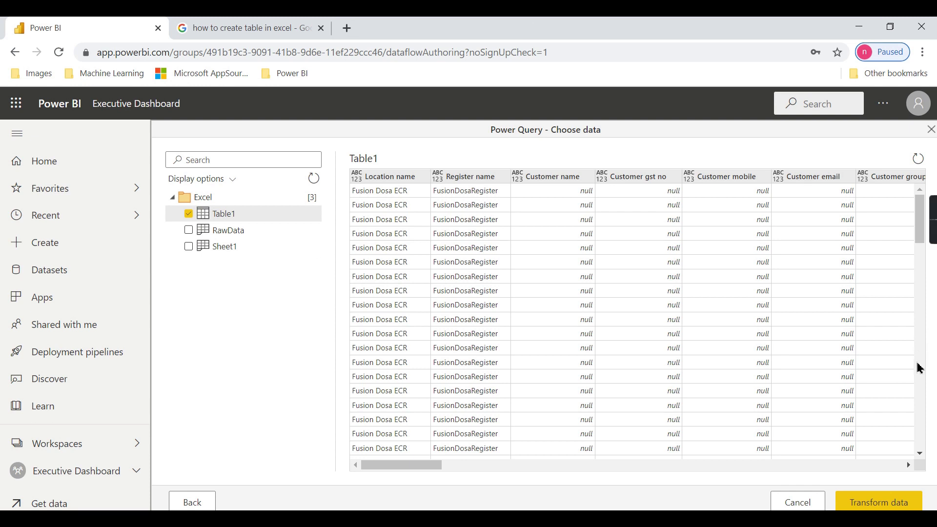
click(878, 498)
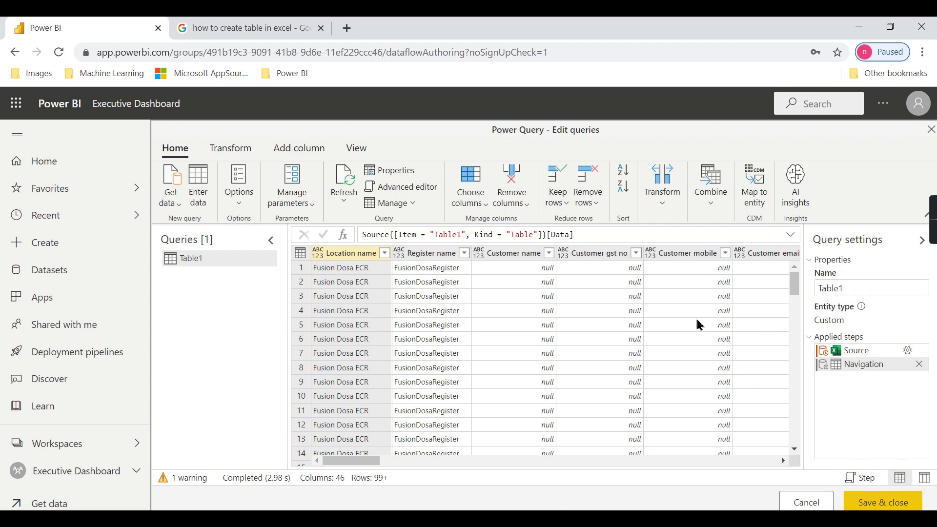
Remove the Customer mobile column from the Table1 query.
click(521, 254)
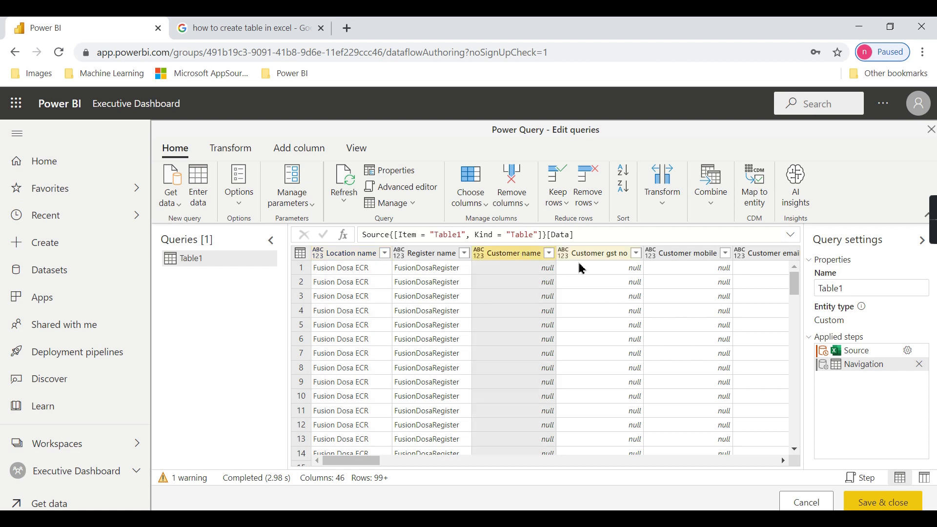
click(710, 255)
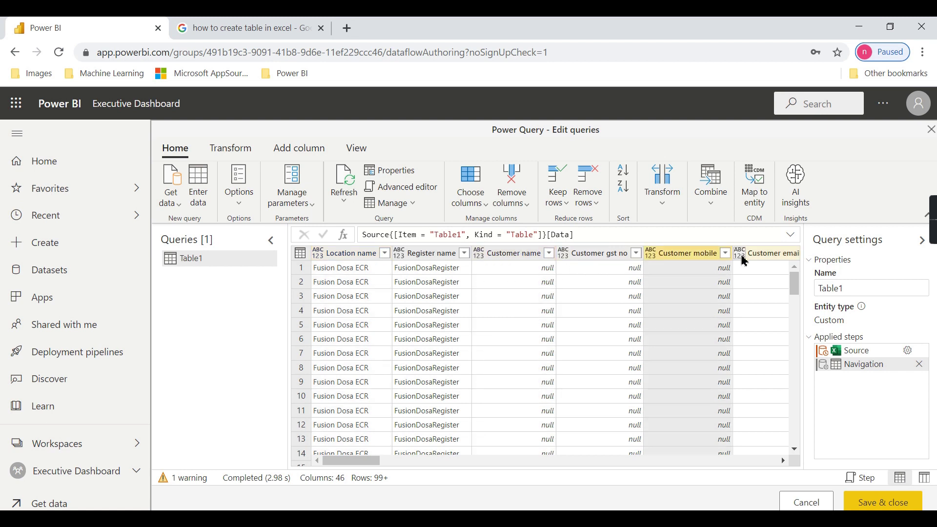
click(525, 254)
click(616, 254)
click(690, 255)
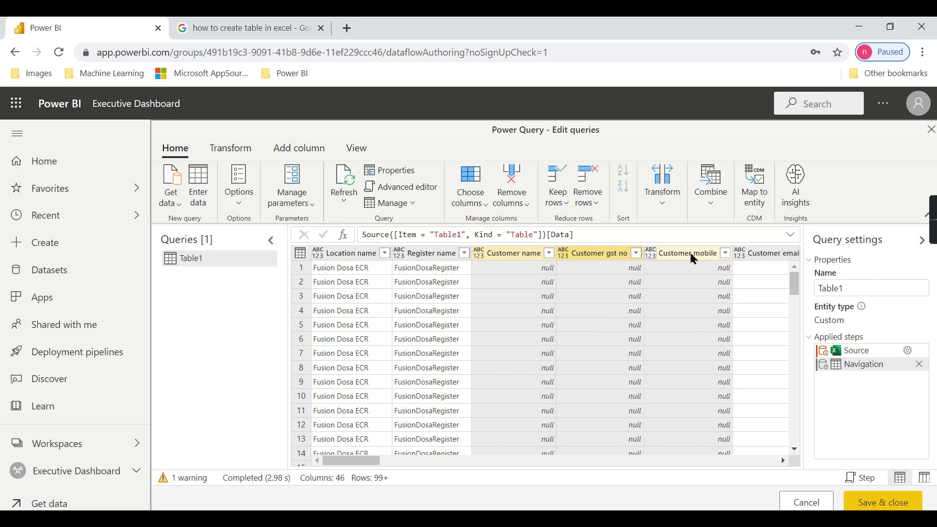
click(651, 253)
click(511, 198)
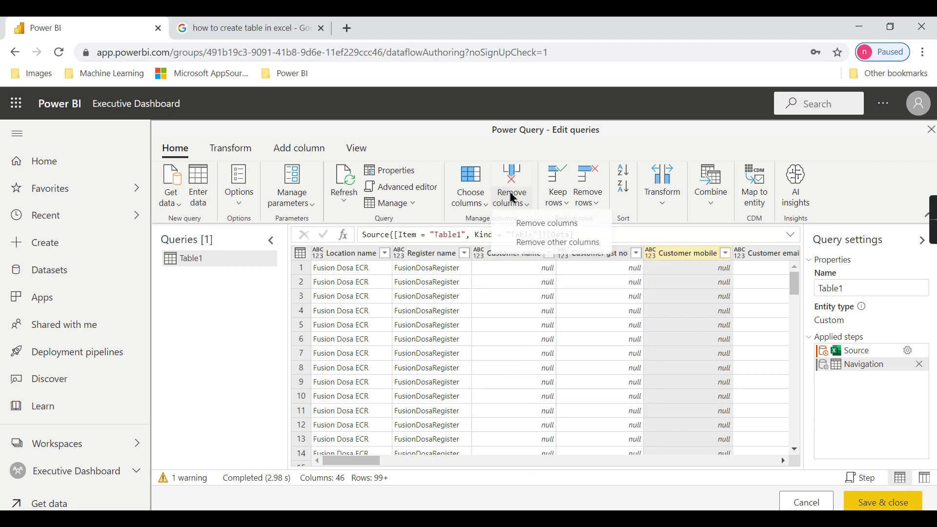
click(536, 223)
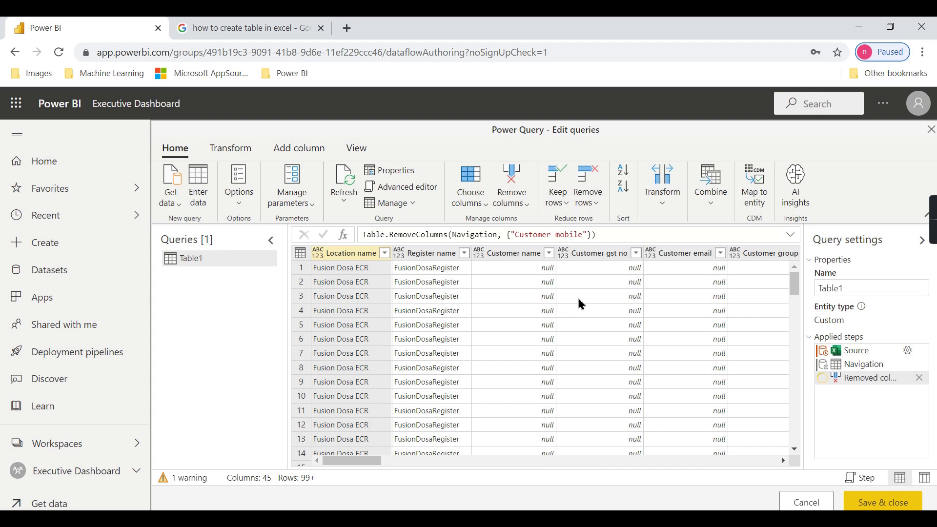
right_click(607, 259)
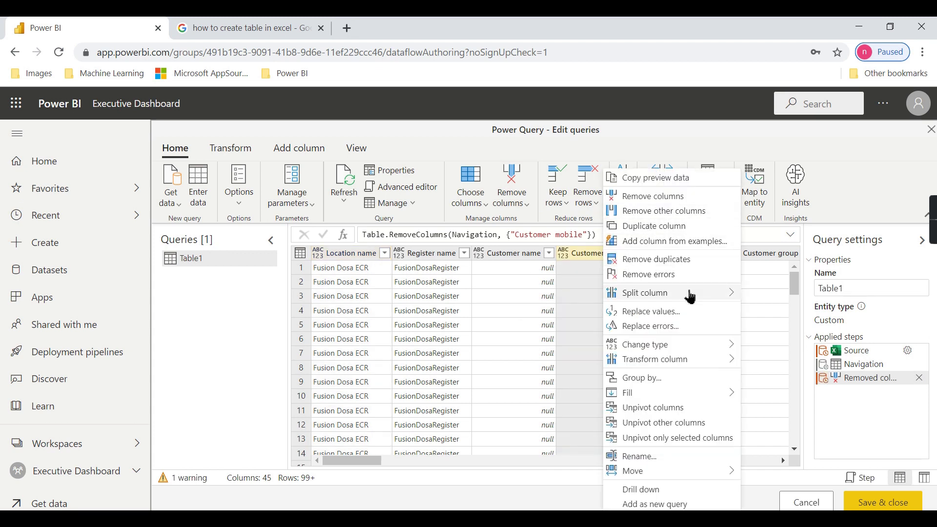
mouse_move(672, 295)
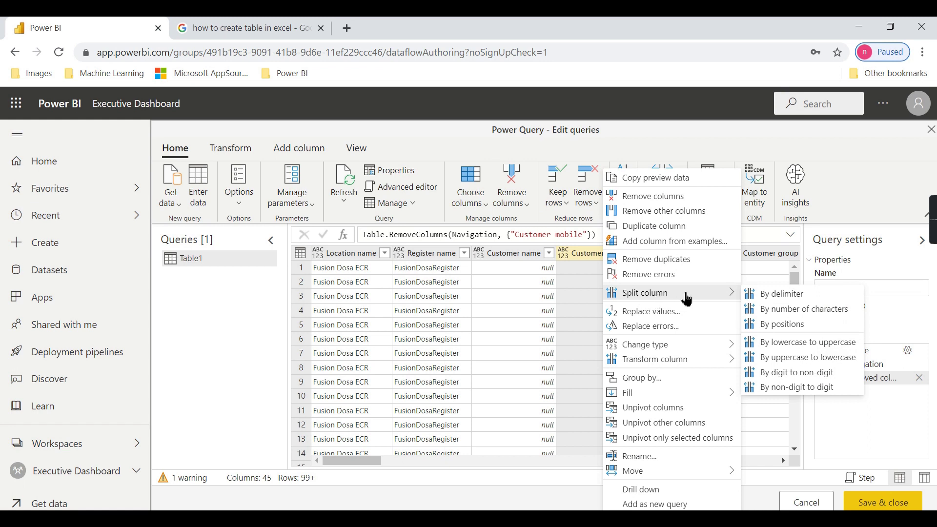
click(286, 152)
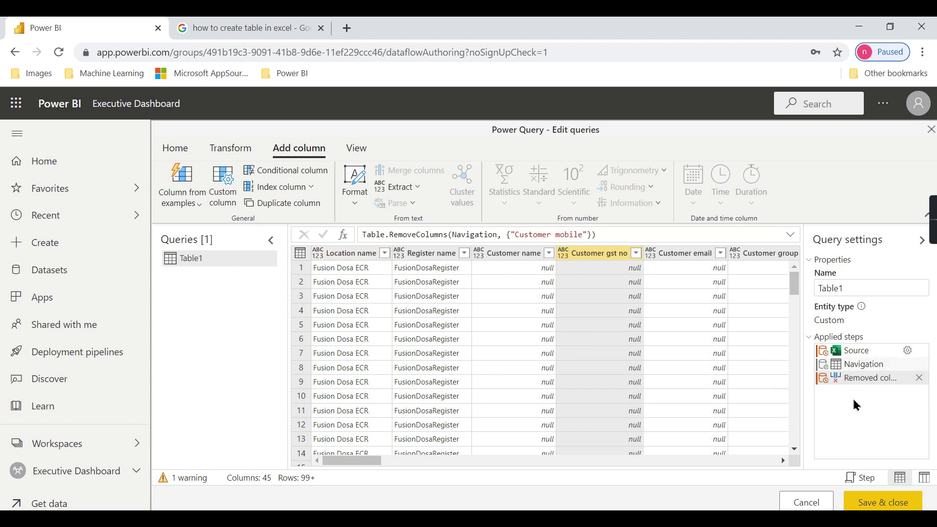
Save and close the query, and save the dataflow under the name Sales Tables without refreshing it.
click(880, 504)
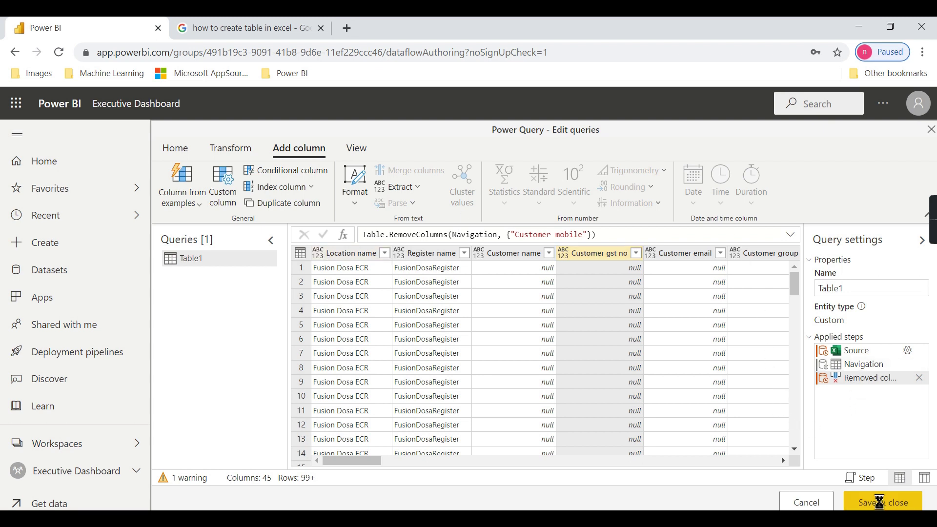
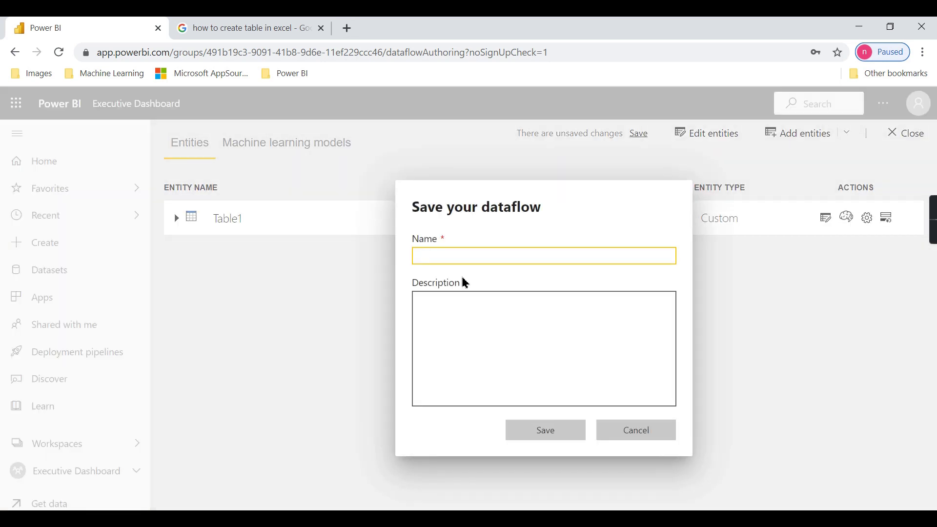
click(470, 255)
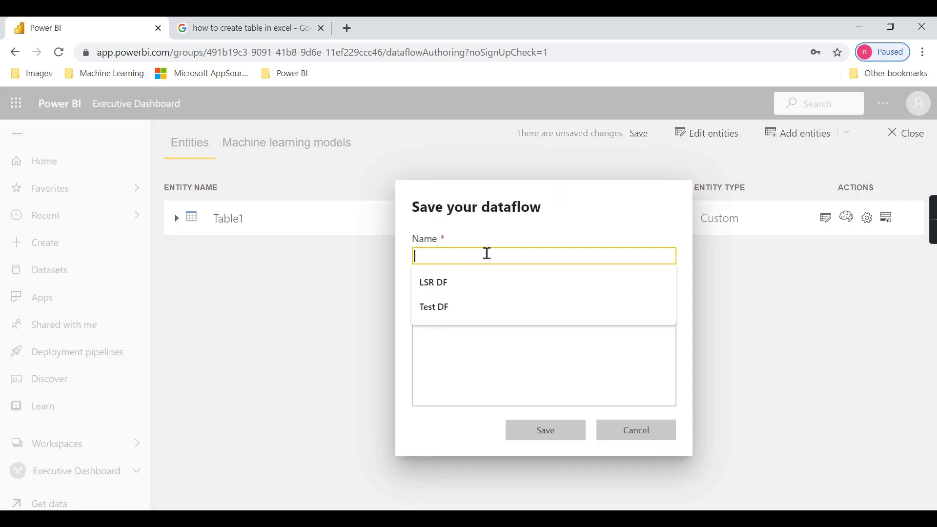
text(sALES)
key(ctrl+a)
text(sAL)
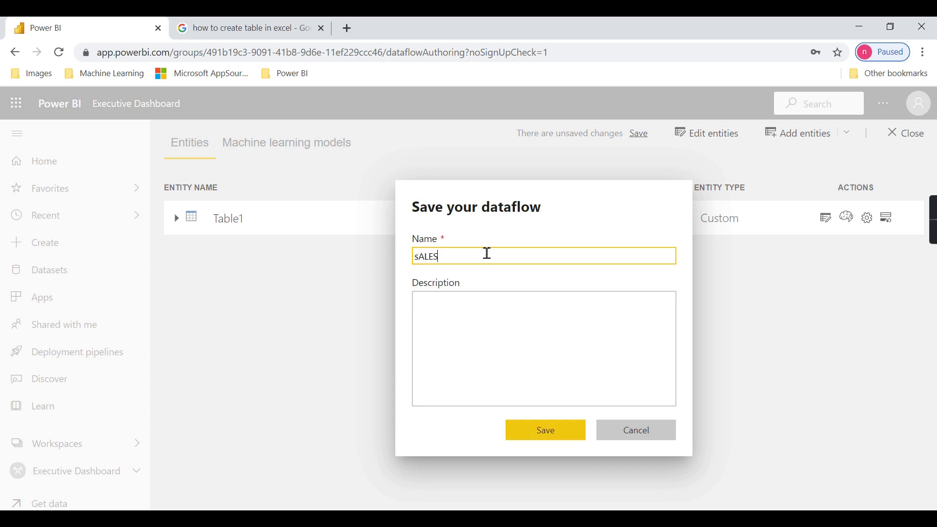
key(ctrl+a)
text(Sa)
click(584, 430)
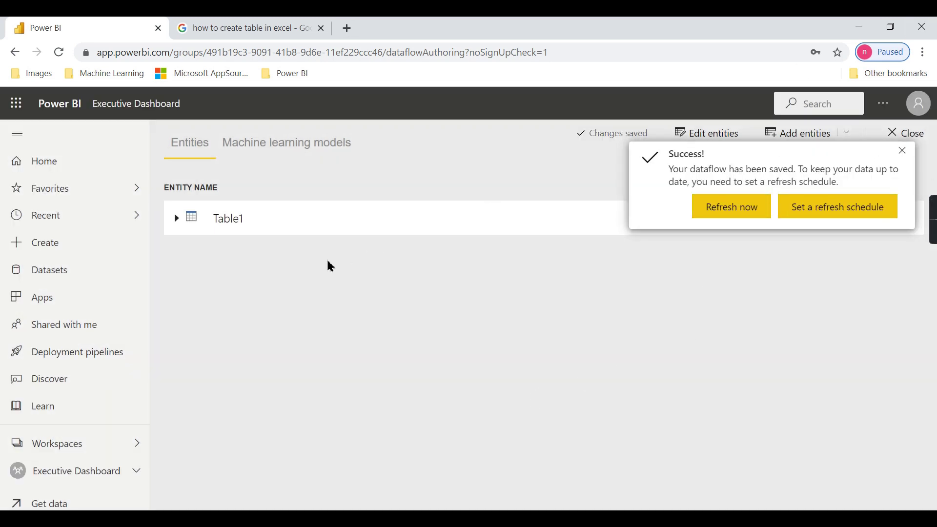
click(903, 151)
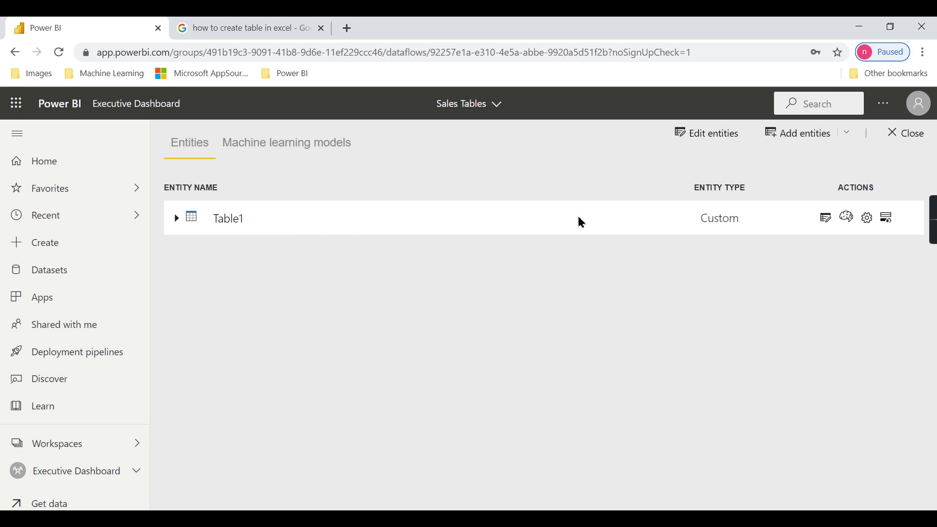
Edit the Table1 entity, rename its query as Sales, and save the change to the dataflow without refreshing it.
click(831, 227)
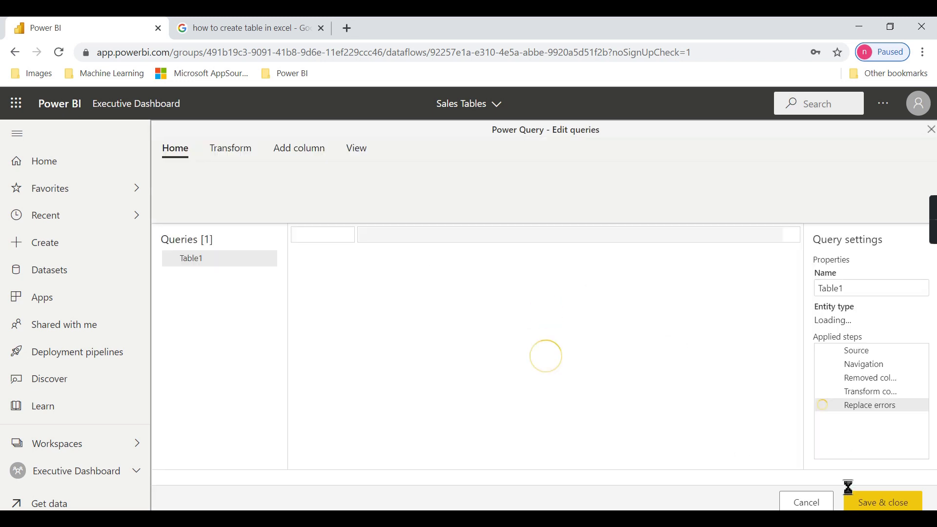
double_click(209, 260)
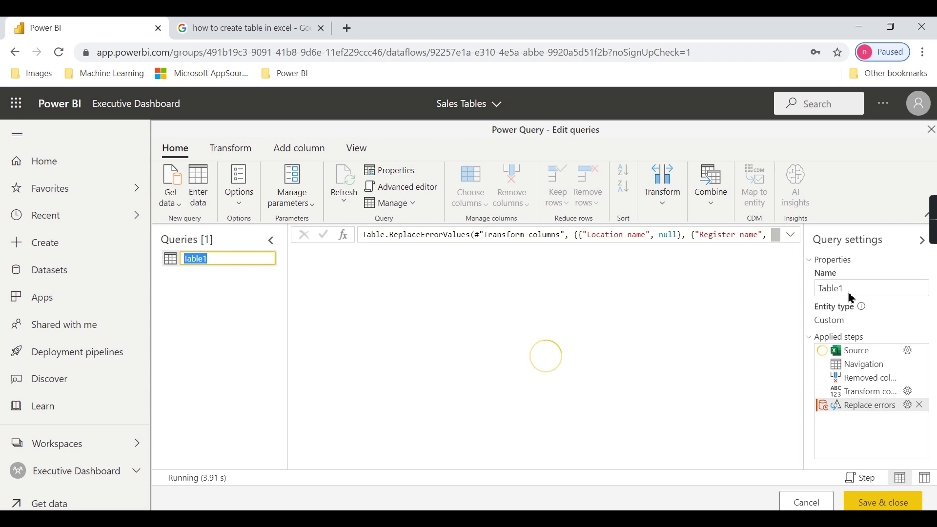
double_click(825, 288)
key(BackSpace)
text(Sale)
click(882, 503)
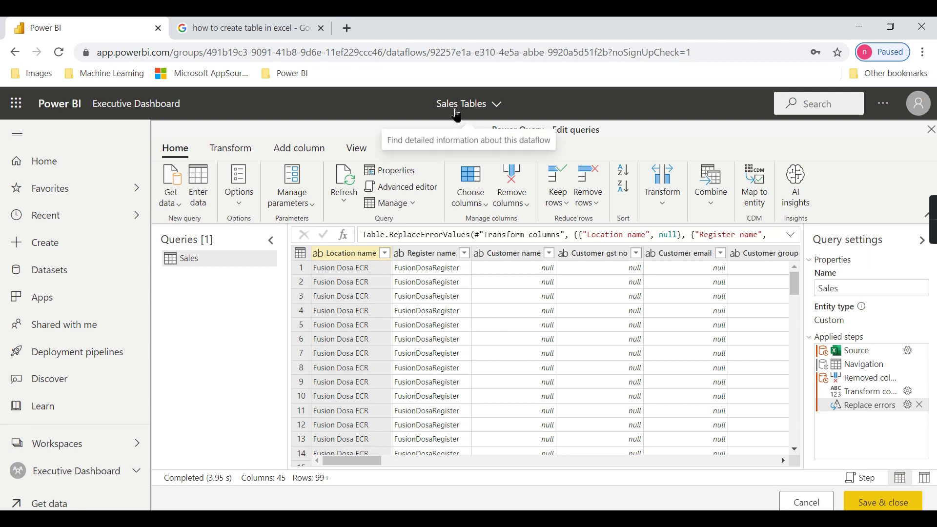
click(879, 503)
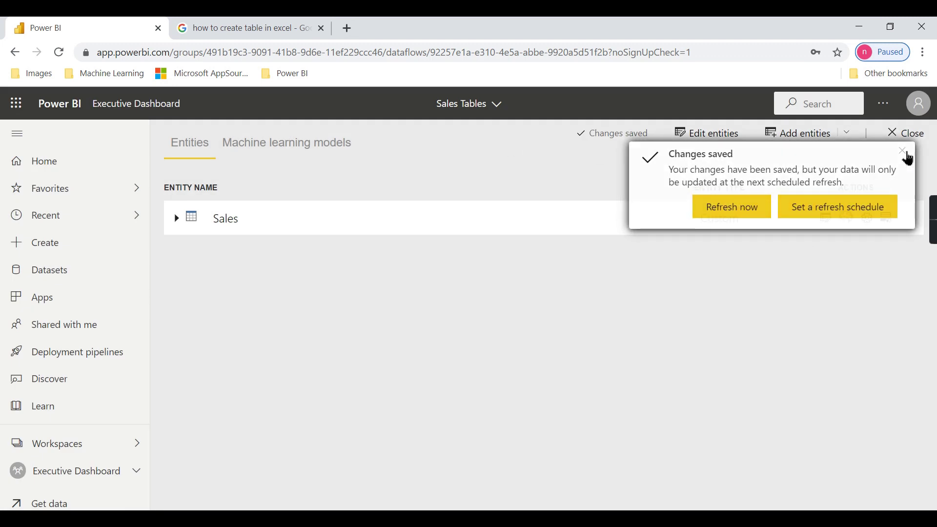
click(903, 151)
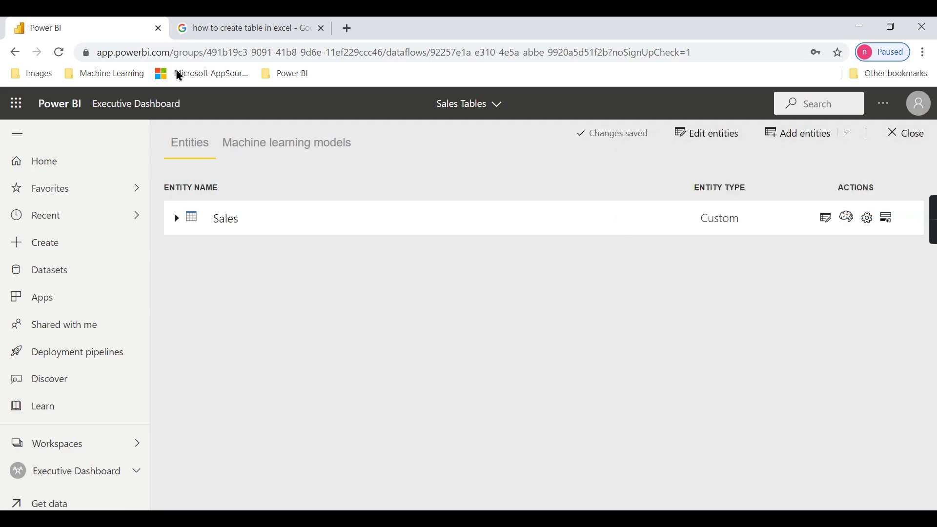
Show the datasets and dataflows of the Executive Dashboard workspace.
click(83, 476)
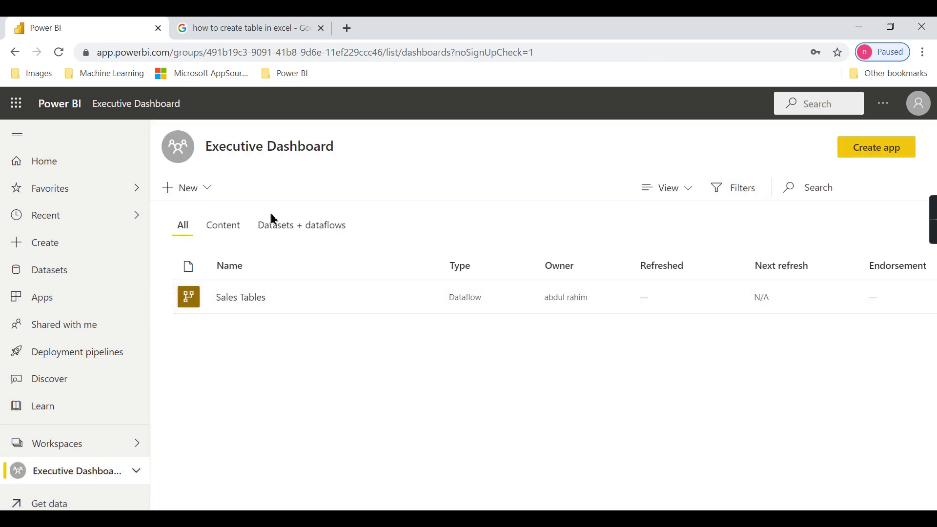
click(298, 226)
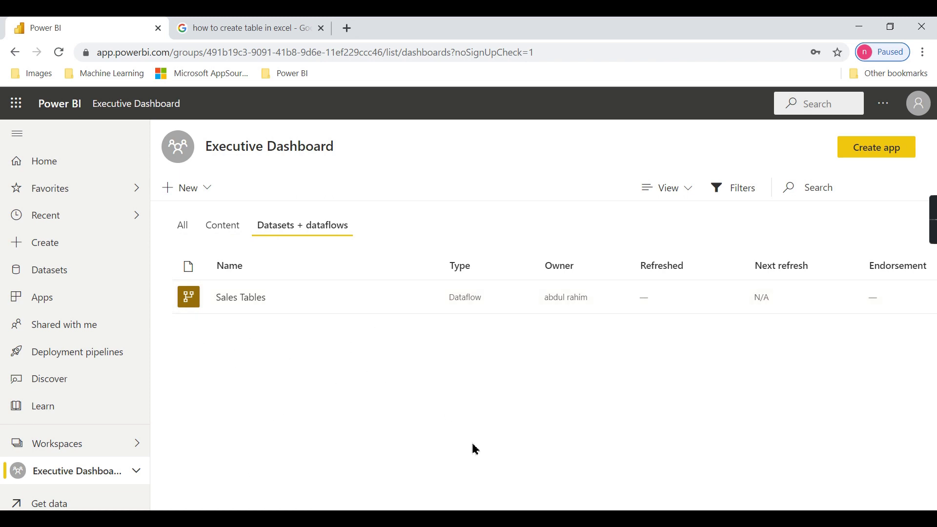
Launch a new instance of Power BI Desktop and dismiss its start screen to get a blank report.
mouse_move(484, 518)
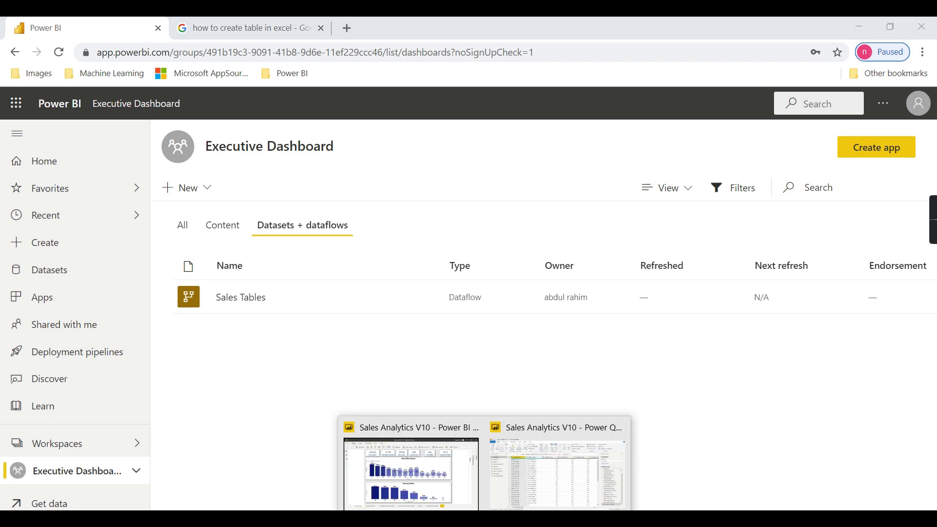
key(super)
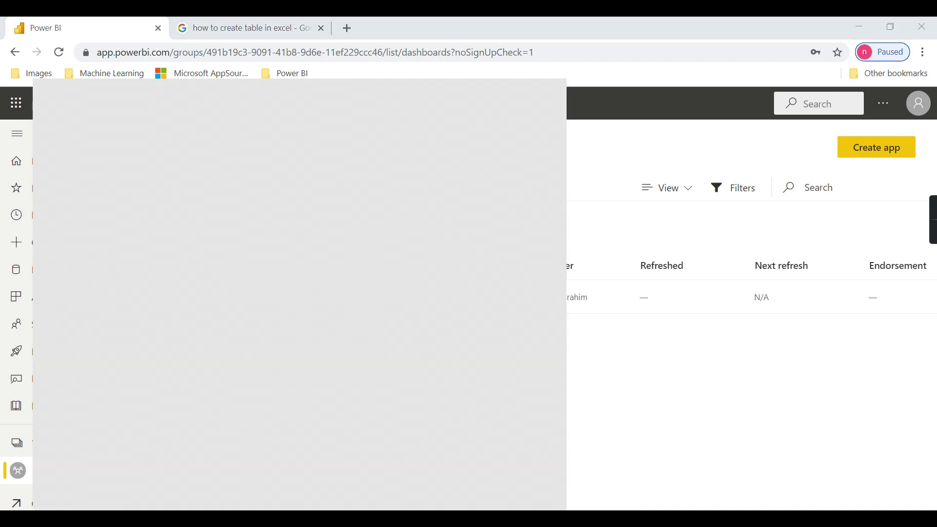
text(Power)
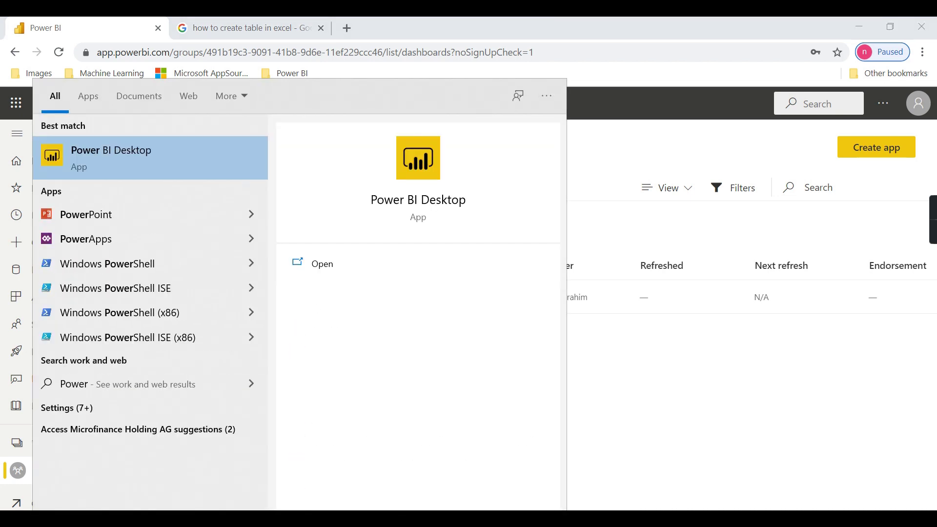
click(463, 210)
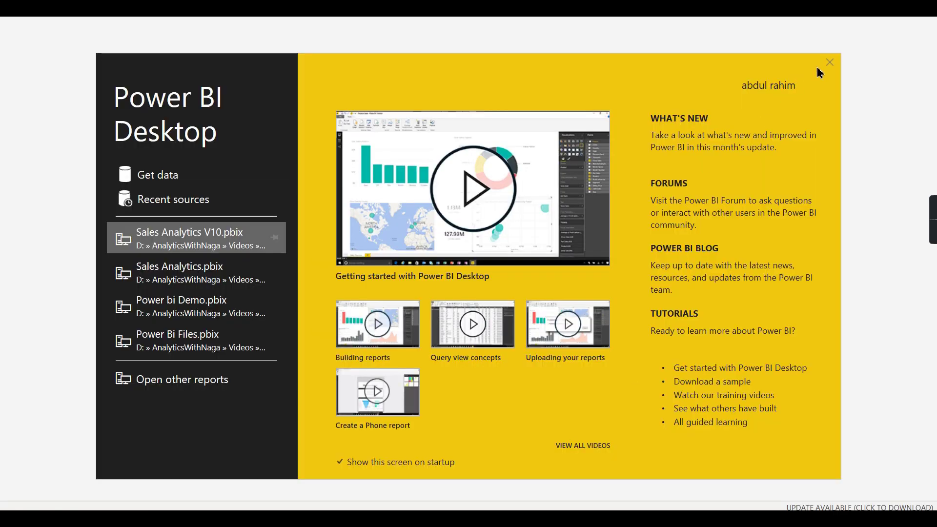
click(830, 62)
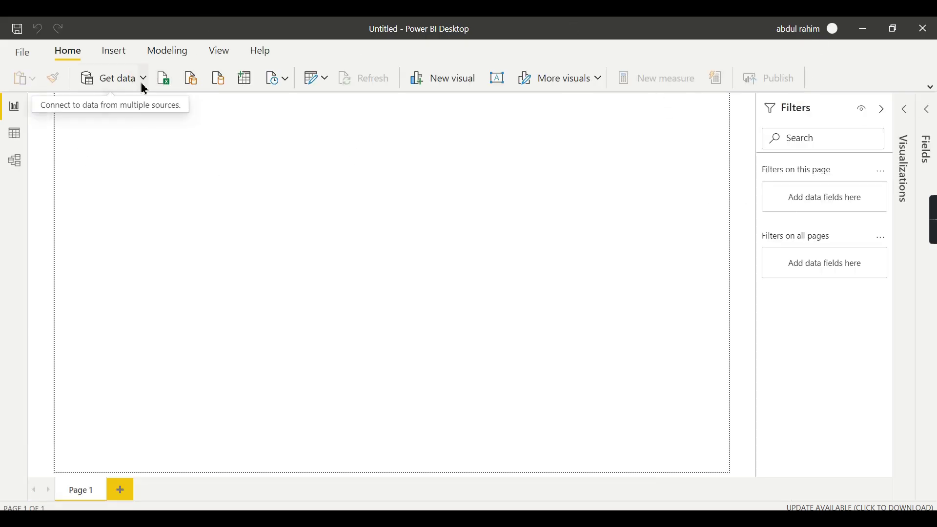
Connect the blank report to Power BI dataflows with the signed-in organizational account.
click(144, 89)
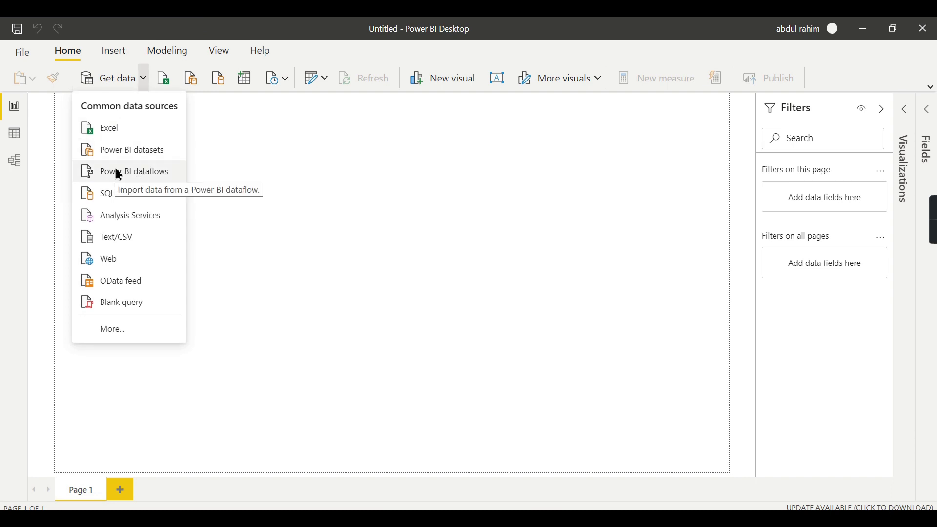
click(150, 180)
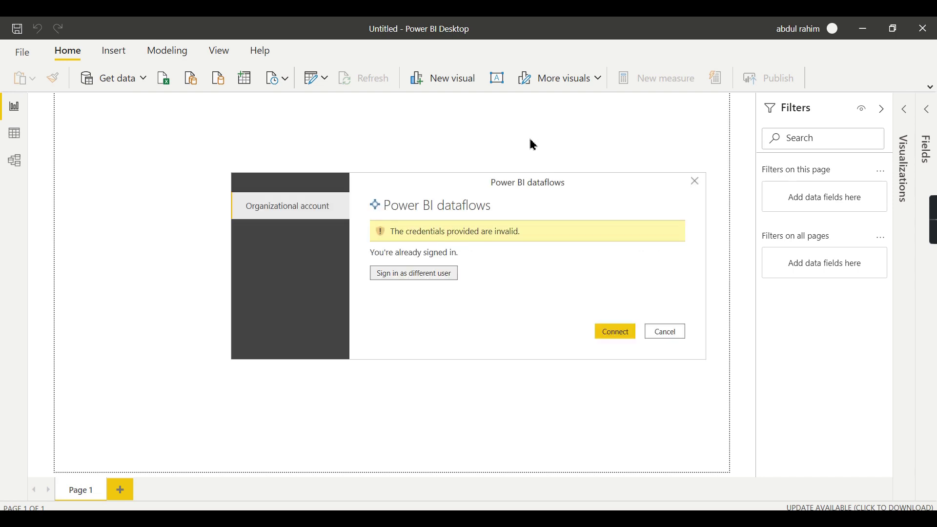
click(626, 333)
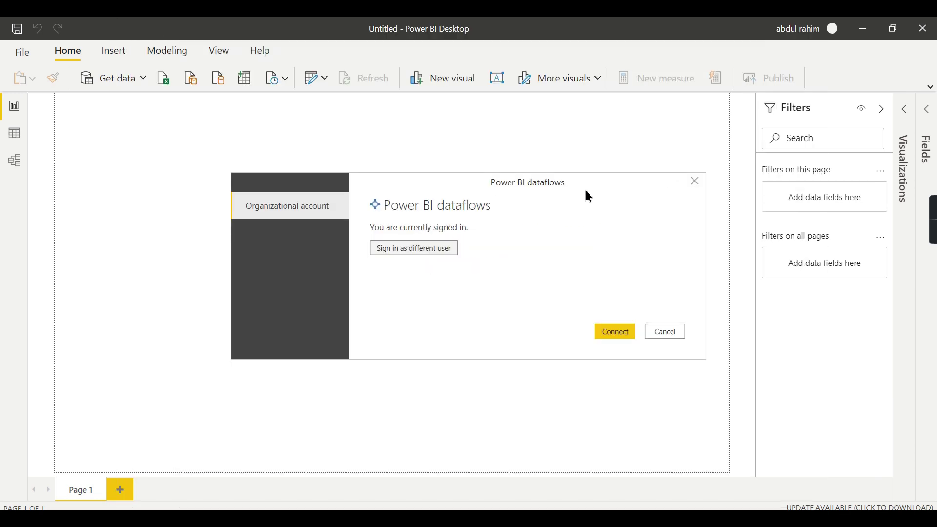
click(623, 330)
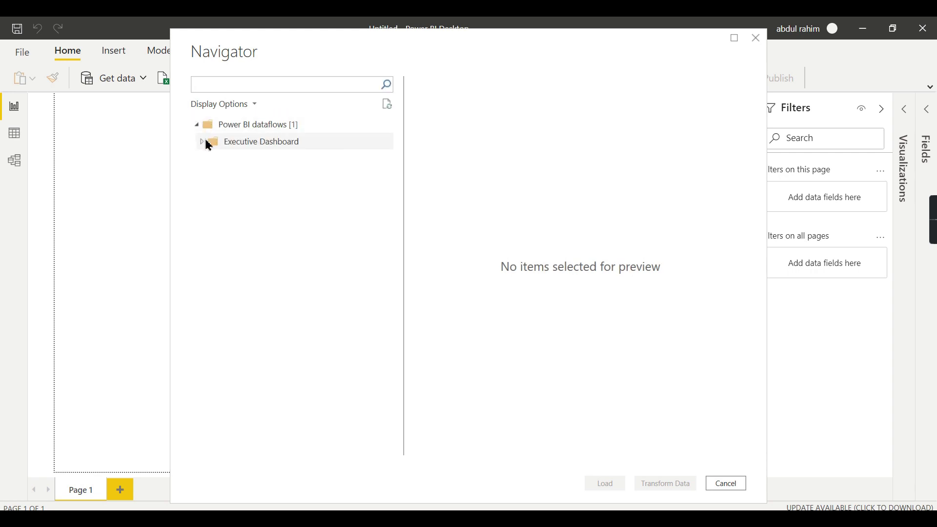
Load the Sales table from the Sales Tables dataflow in the Executive Dashboard workspace into the report.
click(203, 145)
click(202, 142)
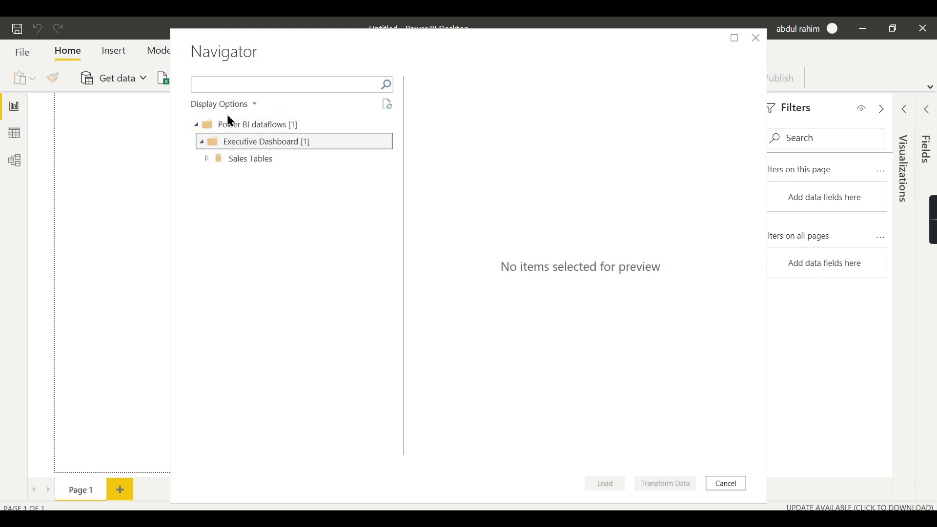
click(259, 166)
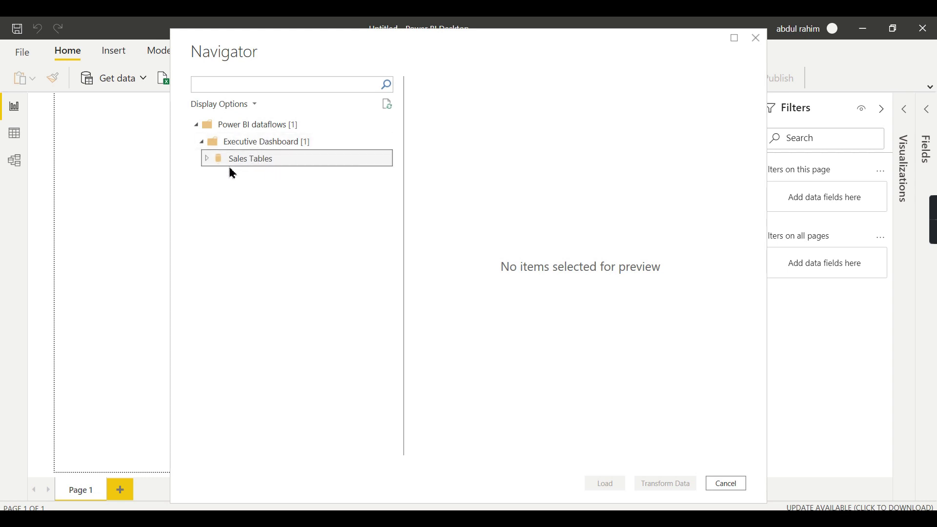
click(208, 159)
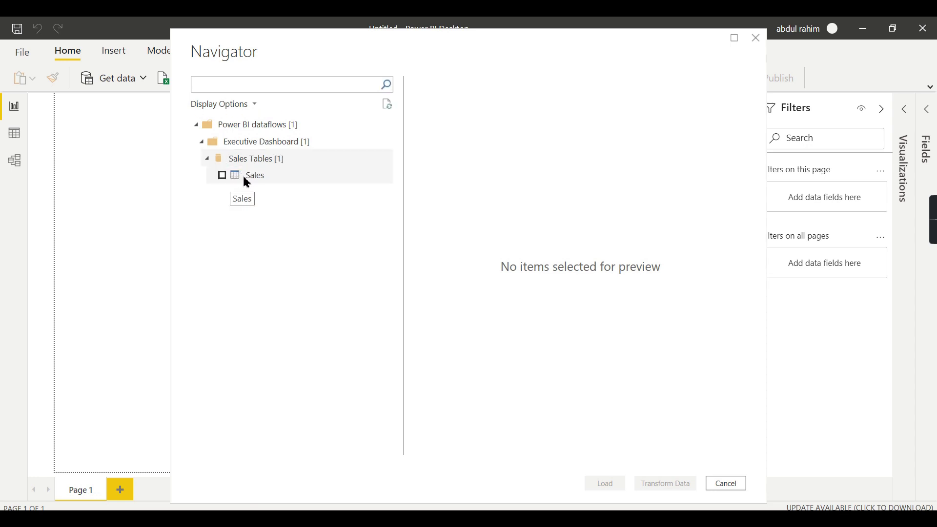
click(223, 175)
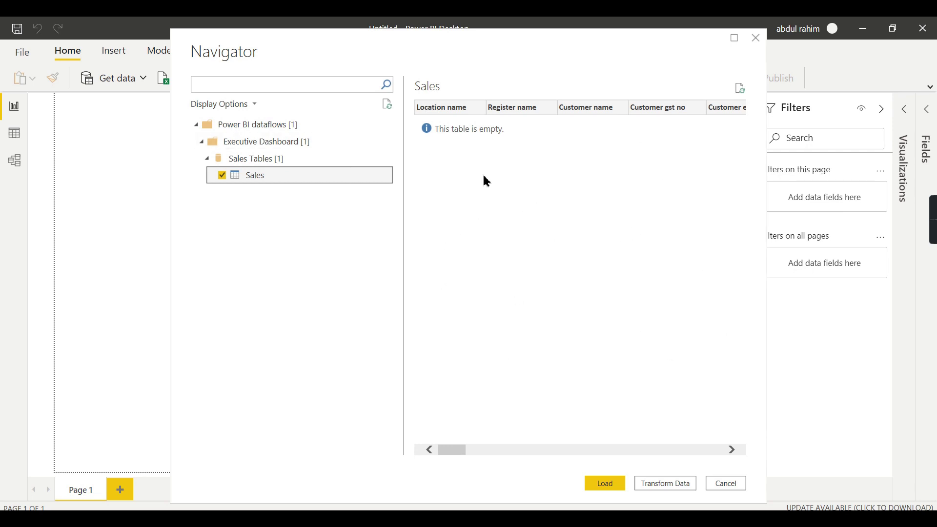
click(605, 484)
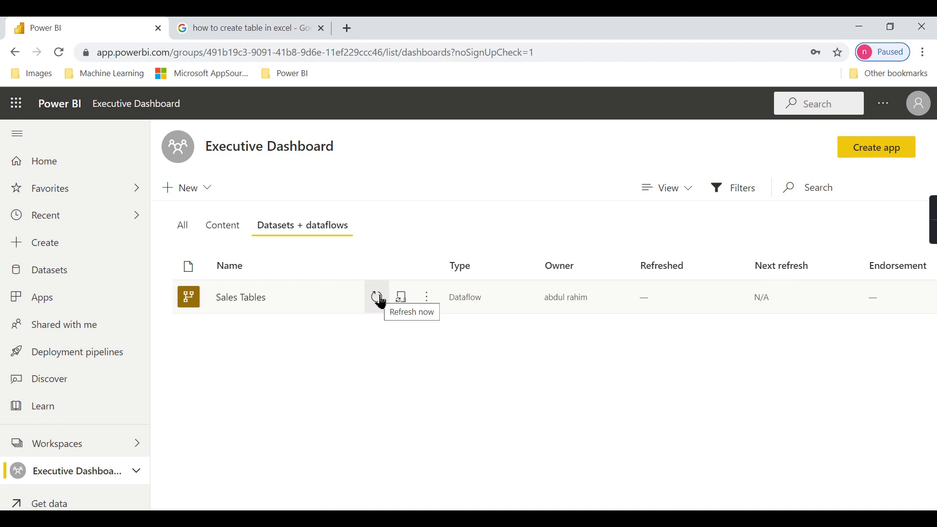
Switch to the untitled report in Power BI Desktop and show the data rows of its Sales table.
key(super+3)
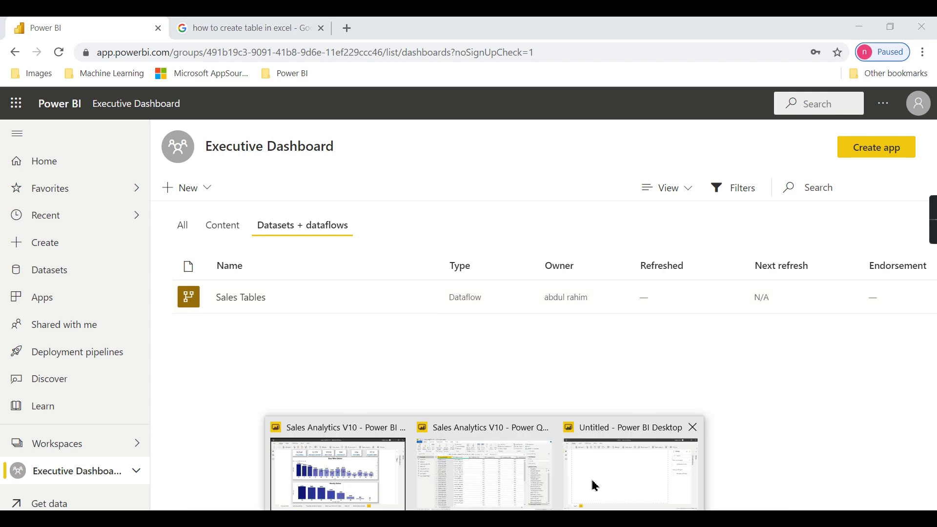
click(654, 470)
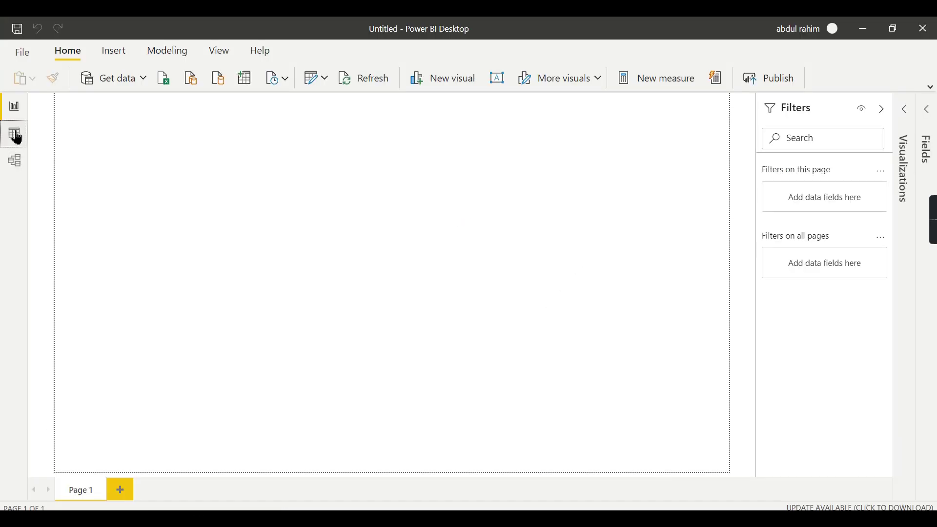
click(17, 139)
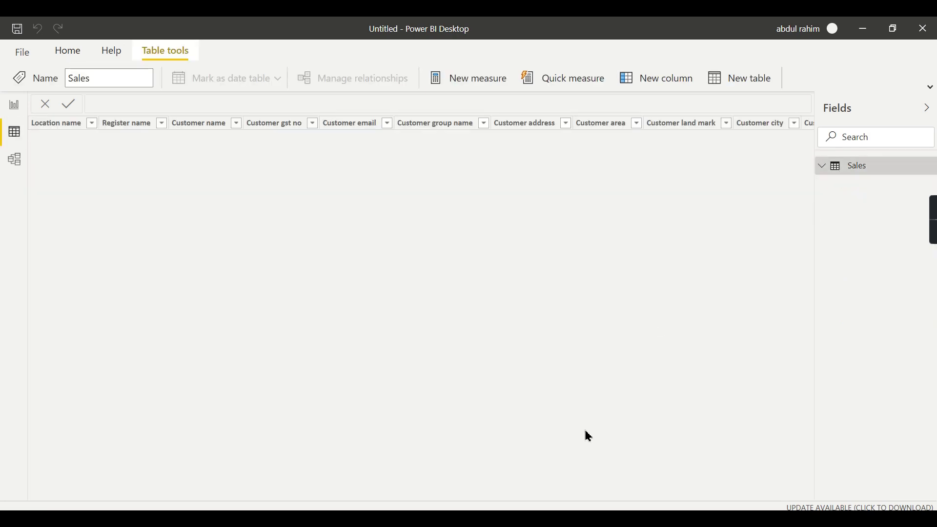
Switch to the Executive Dashboard workspace in the browser, refresh the Sales Tables dataflow and check its refresh status.
key(alt+Tab)
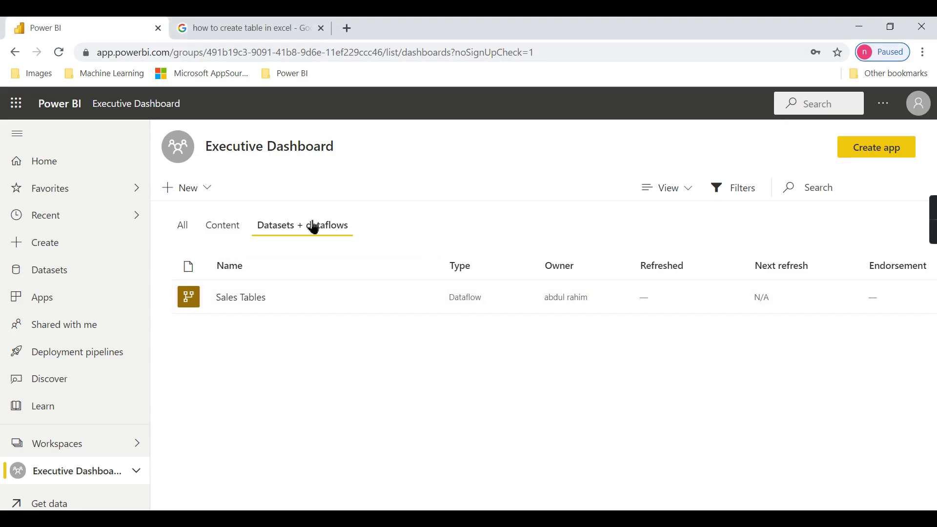
click(378, 297)
click(486, 518)
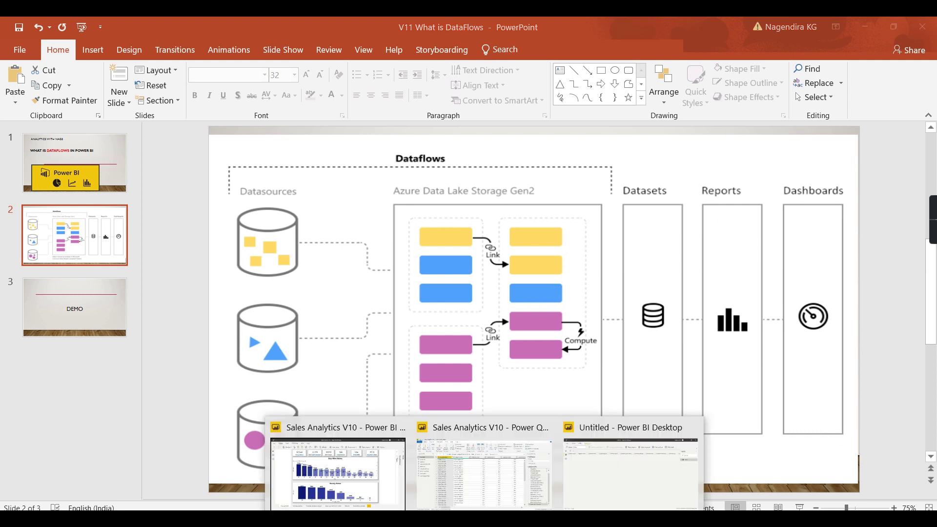
click(620, 462)
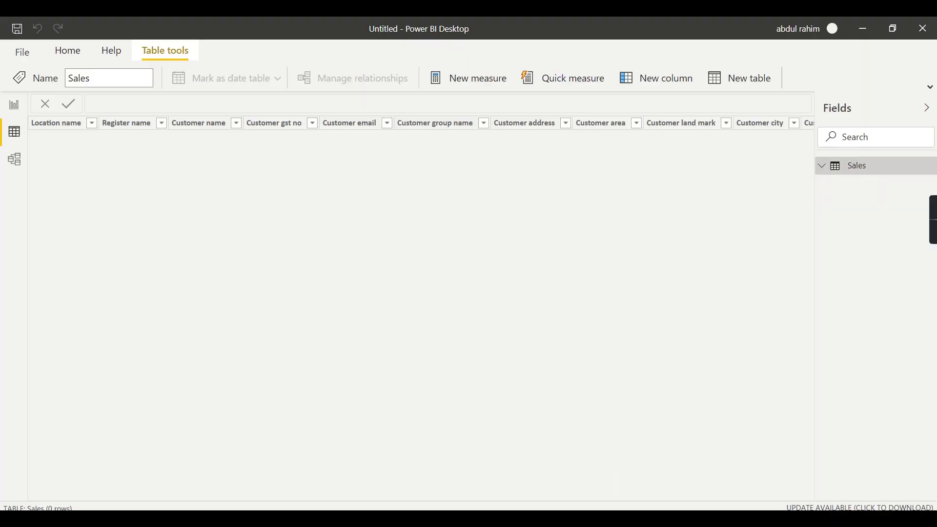
key(alt+Tab)
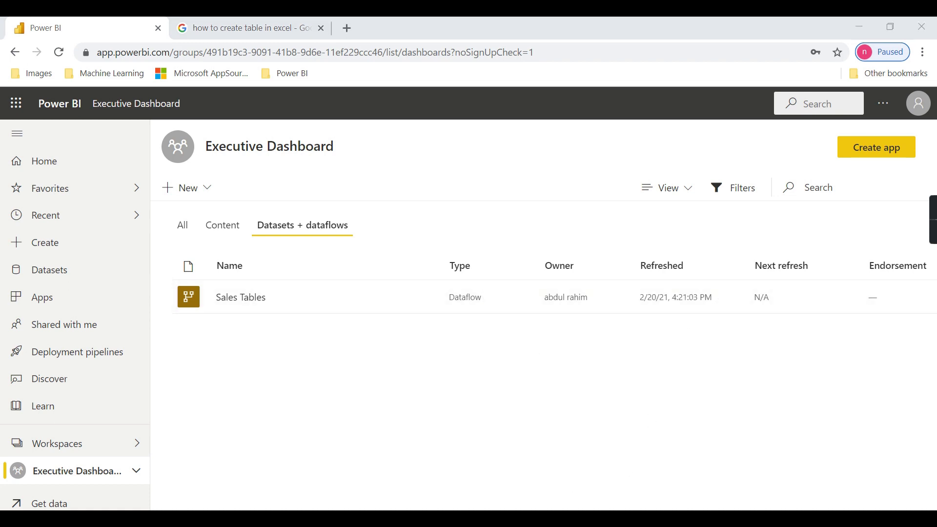
Switch back to the untitled Power BI Desktop report, refresh its data and show the rows of the Sales table.
click(627, 481)
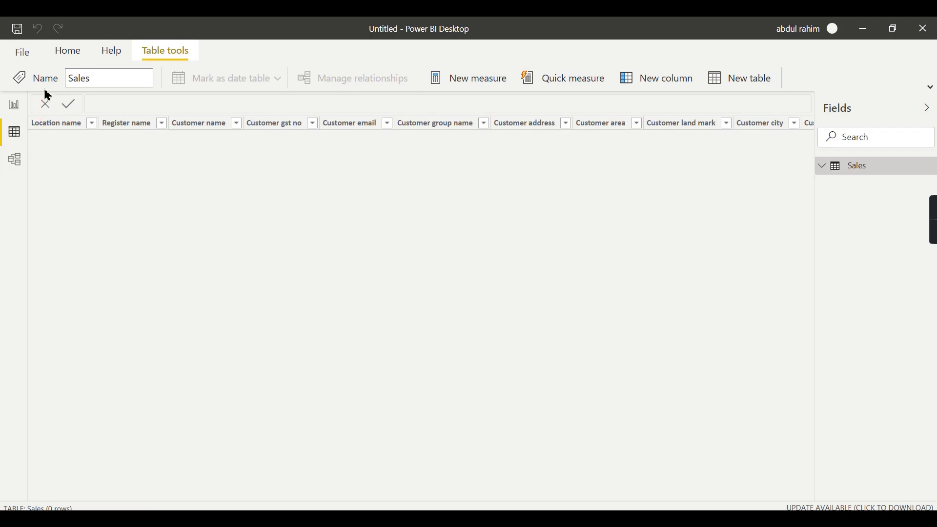
click(64, 57)
click(14, 105)
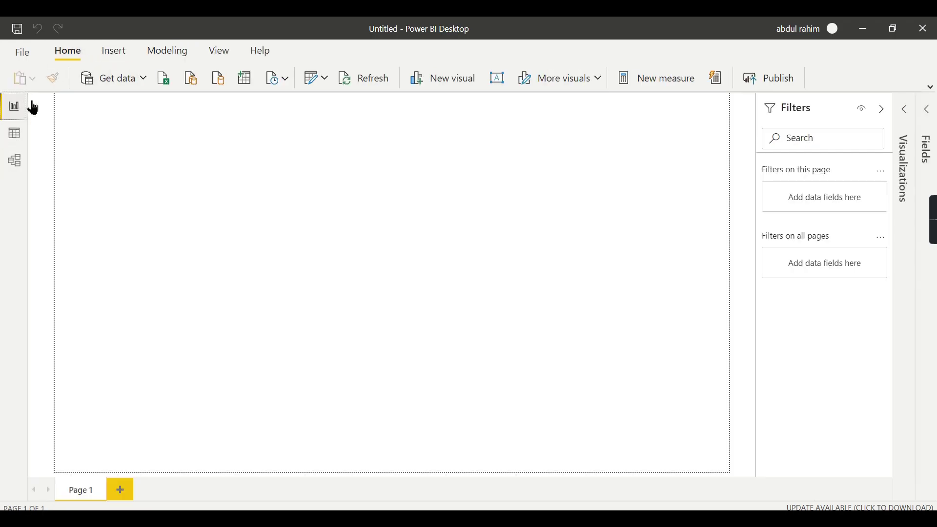
click(367, 83)
click(16, 137)
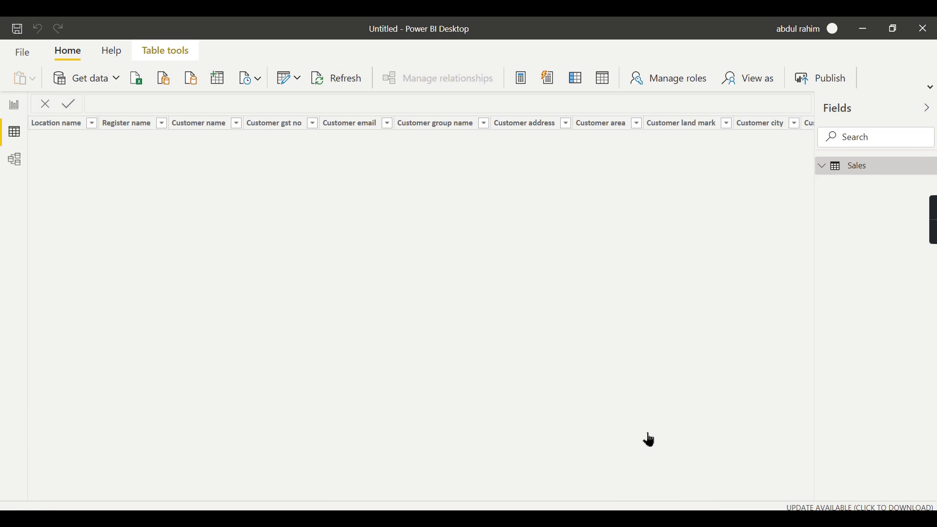
click(19, 134)
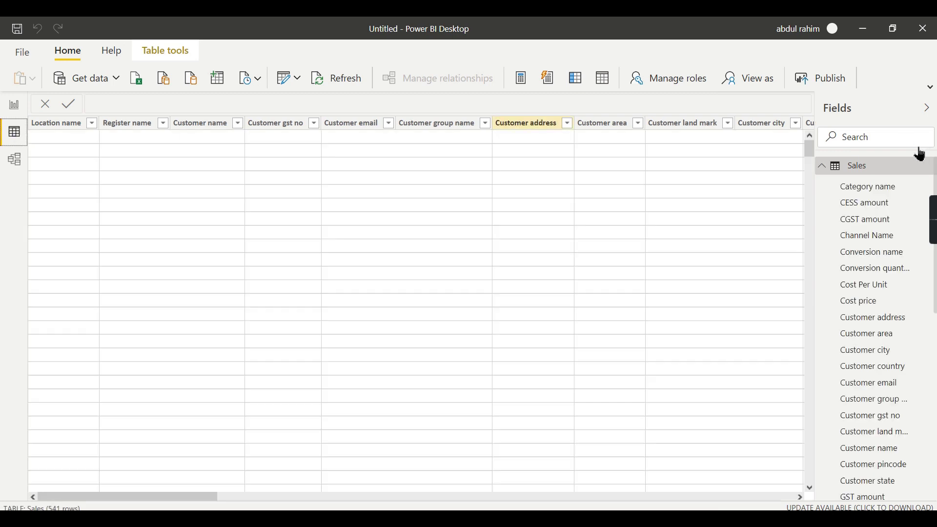
Show the Sales table's fields beside the report canvas, wide enough to read the full names, and look through them.
click(14, 106)
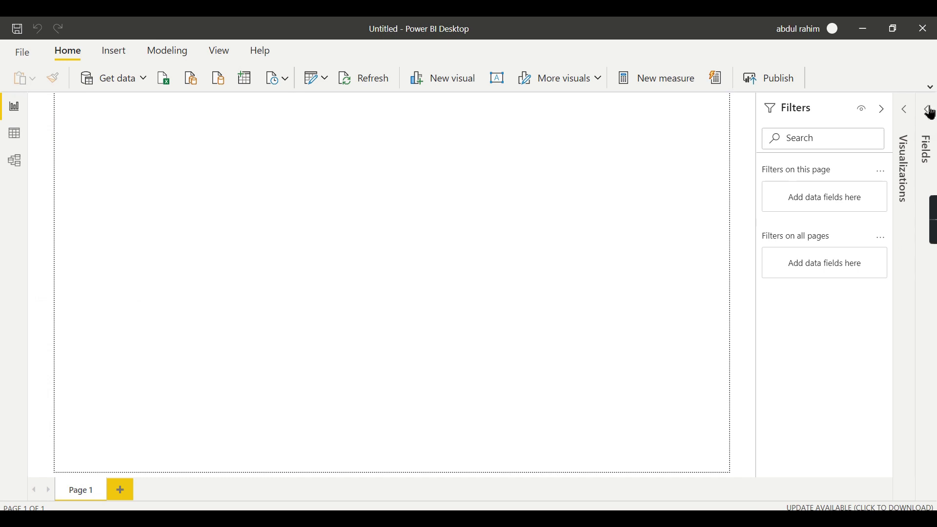
click(927, 109)
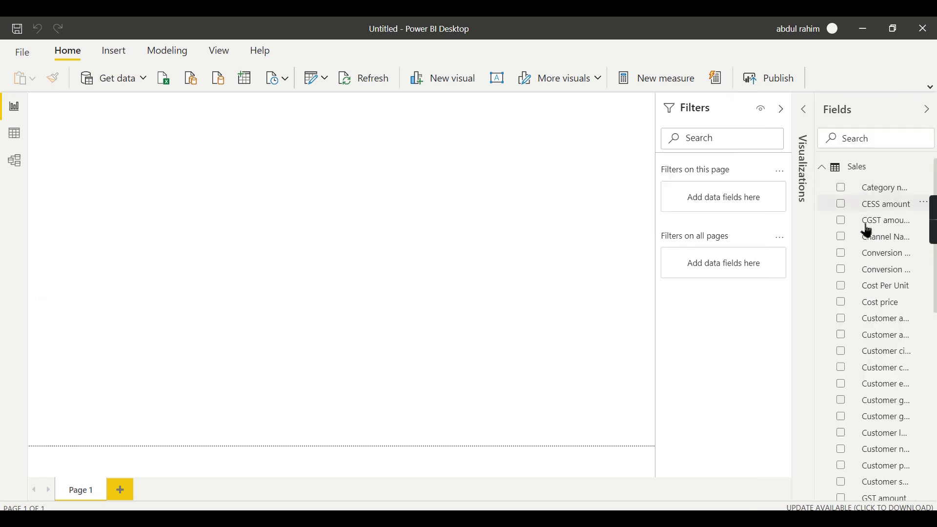
scroll(884, 359, down, 10)
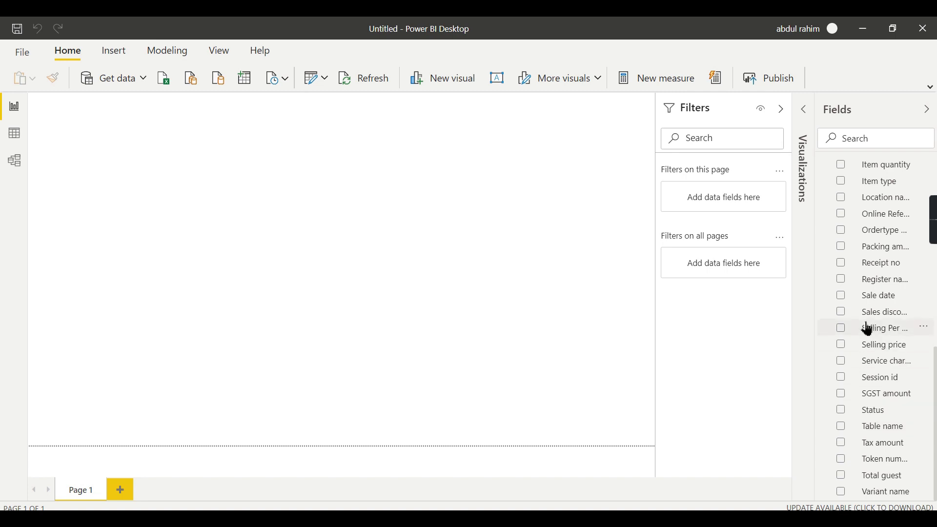
drag(818, 326, 745, 324)
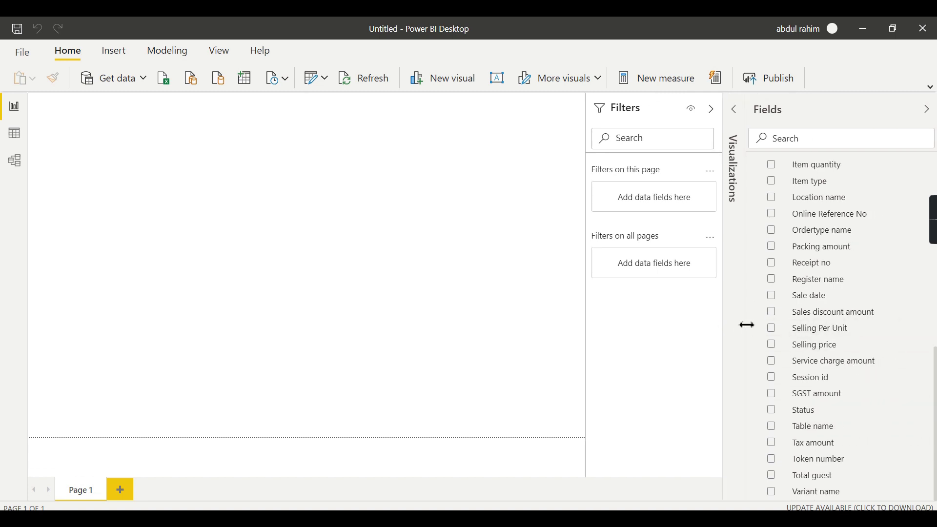
scroll(855, 377, up, 5)
scroll(854, 377, up, 3)
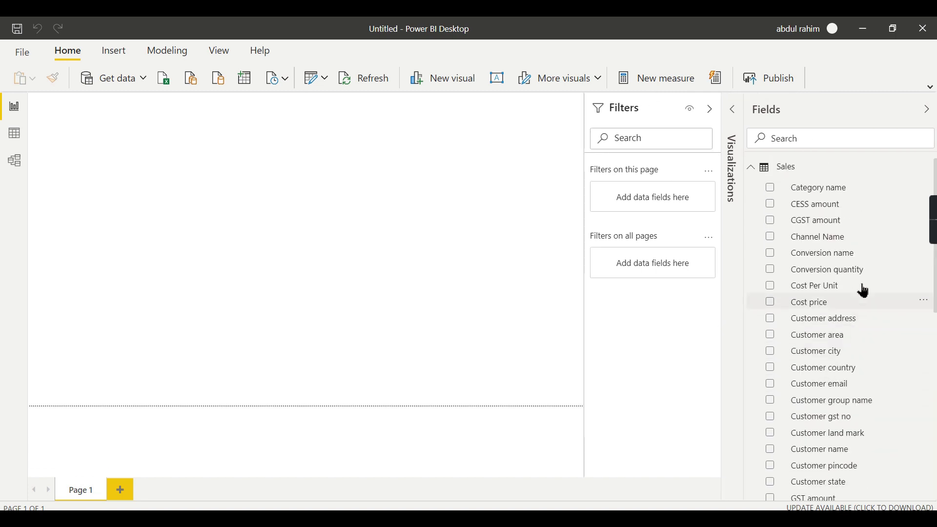
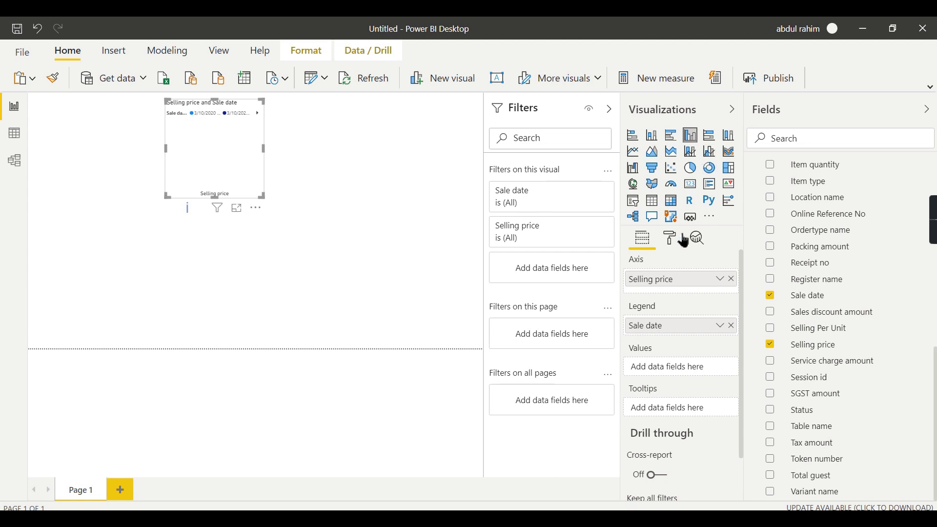
Put Sale date on the column chart's axis and Selling price in its legend, and enlarge the chart.
mouse_move(668, 328)
mouse_down()
mouse_move(686, 278)
mouse_move(683, 342)
mouse_move(683, 326)
mouse_up()
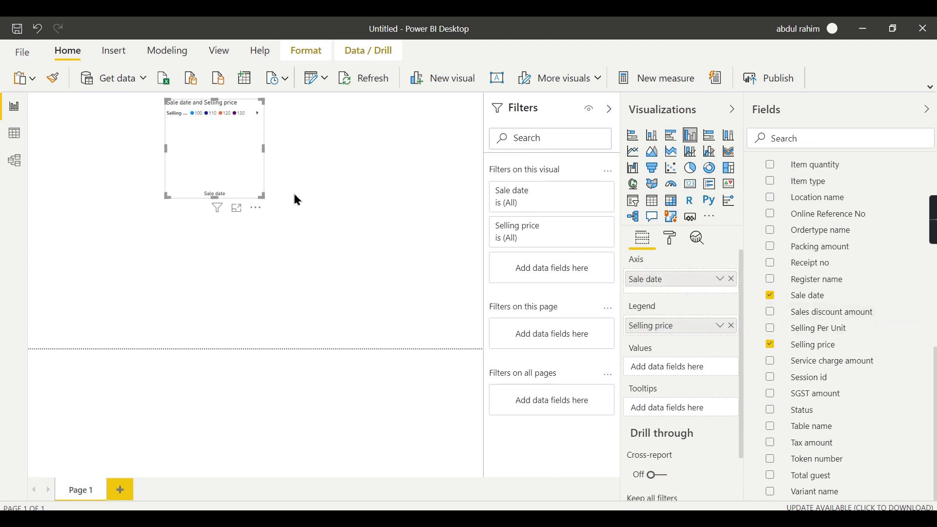
drag(265, 198, 375, 221)
drag(166, 219, 92, 228)
Replace Sale date with Item type on the column chart's axis and remove Selling price from the legend.
click(734, 279)
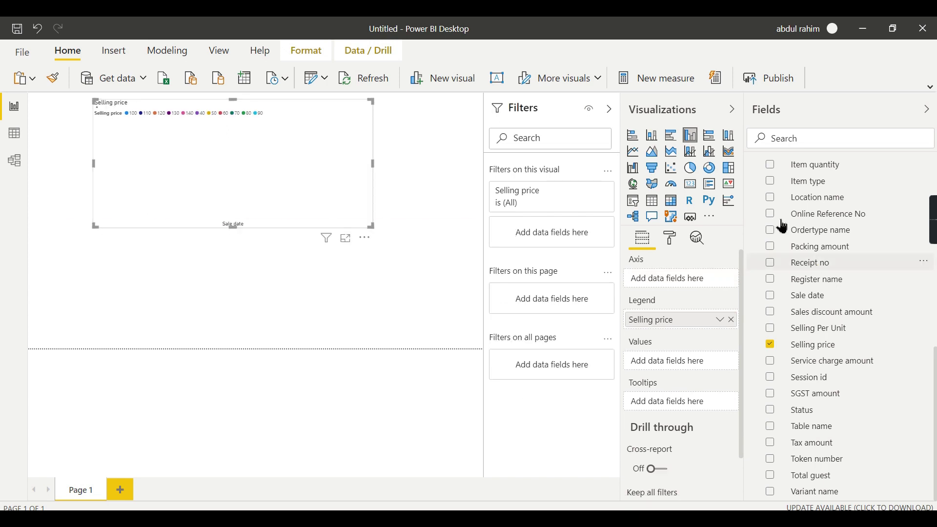
click(771, 182)
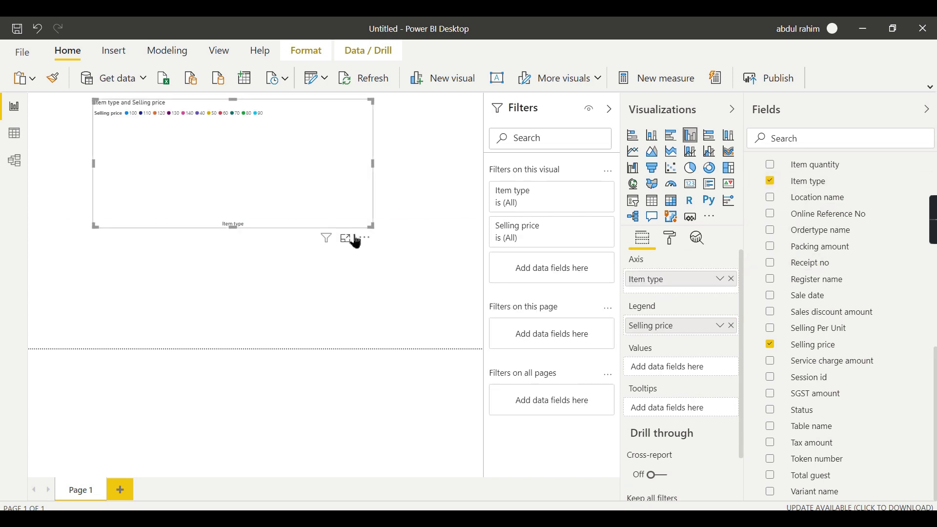
click(733, 326)
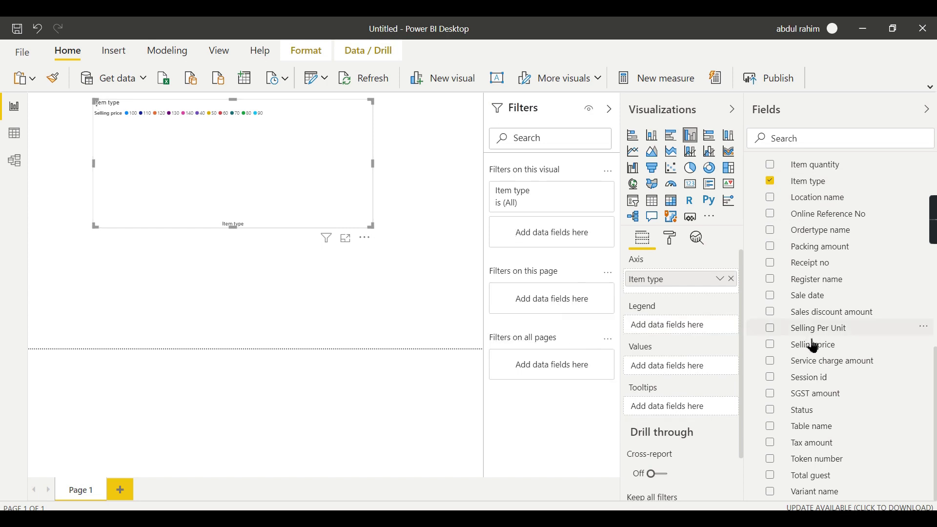
Look through the Sales table's columns for a suitable measure and add Item amount to the column chart's values.
click(14, 133)
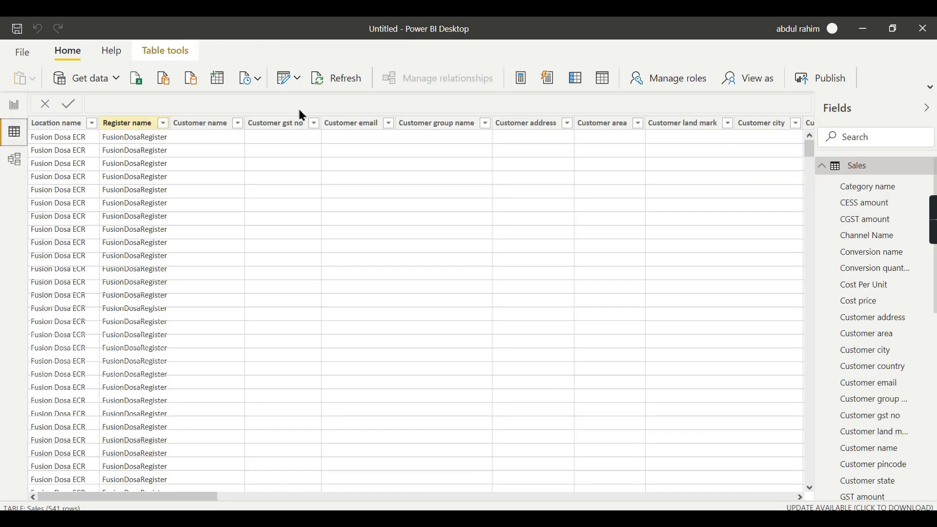
drag(189, 497, 568, 493)
click(14, 106)
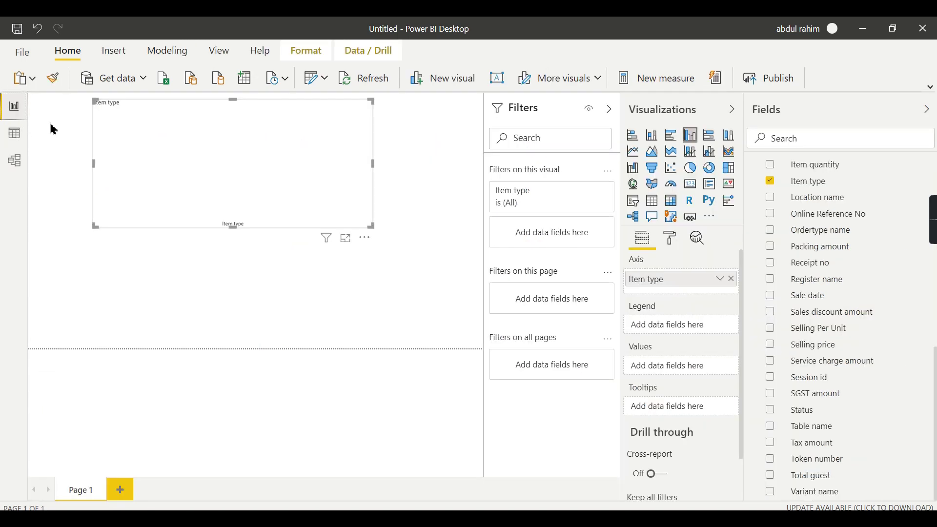
scroll(830, 371, up, 8)
scroll(874, 287, down, 8)
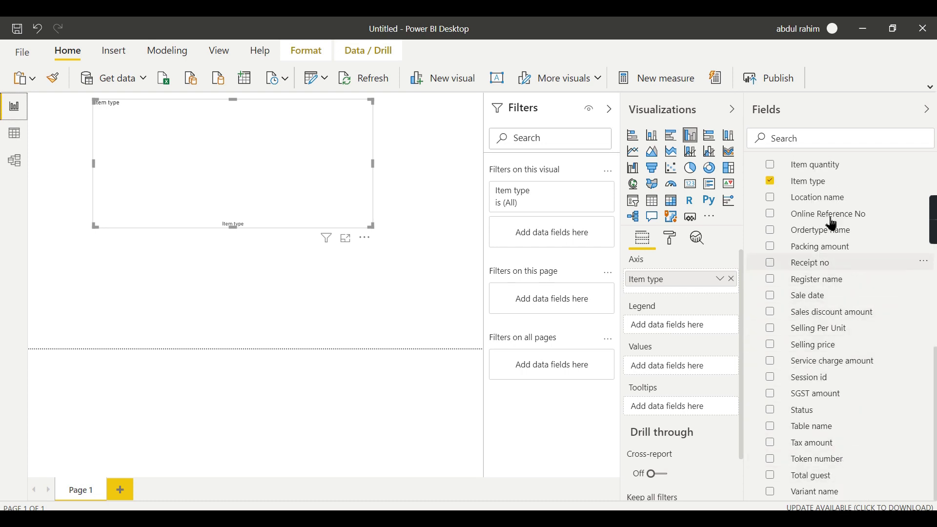
scroll(828, 176, up, 2)
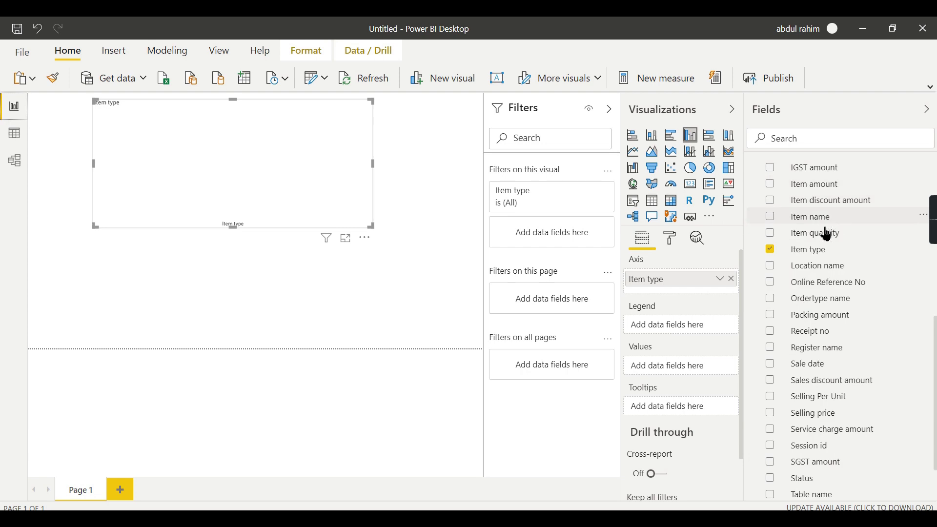
drag(820, 185, 718, 374)
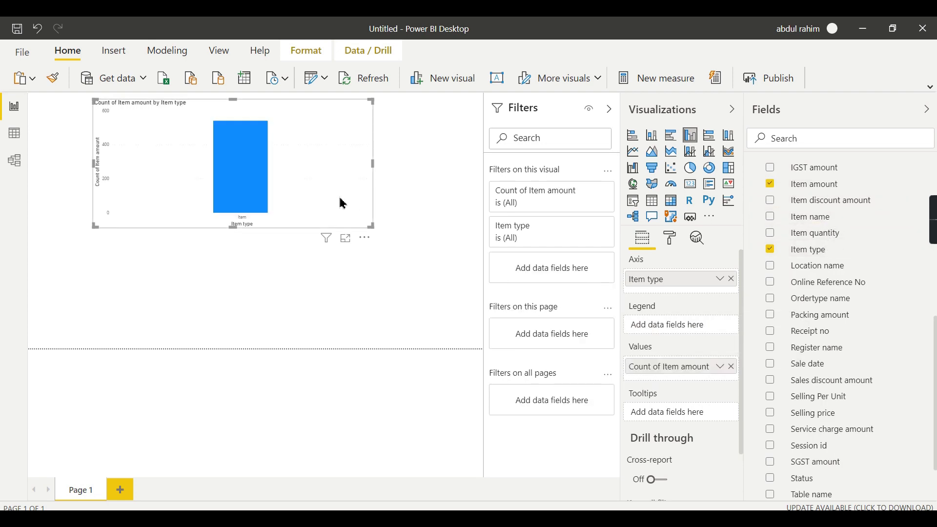
Replace Item type with Ordertype name on the column chart's axis.
click(733, 280)
scroll(860, 322, up, 3)
scroll(849, 346, down, 3)
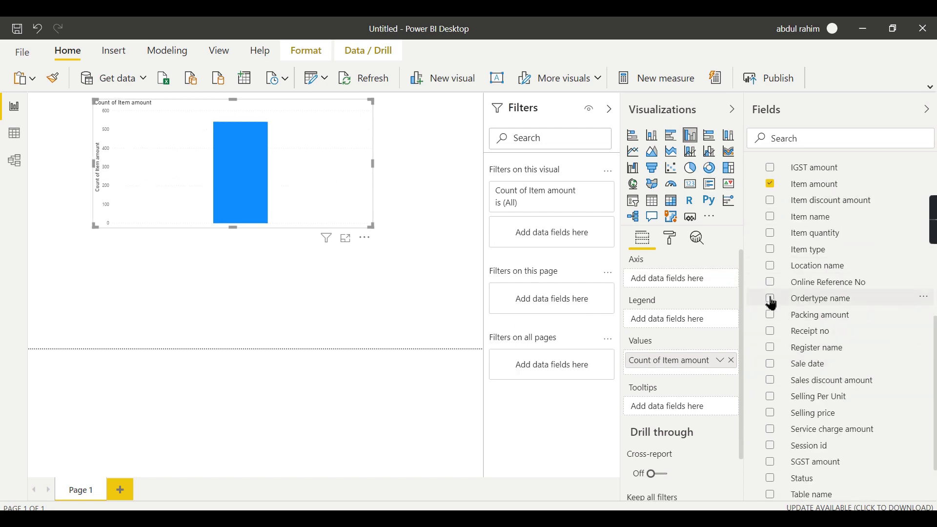
click(770, 250)
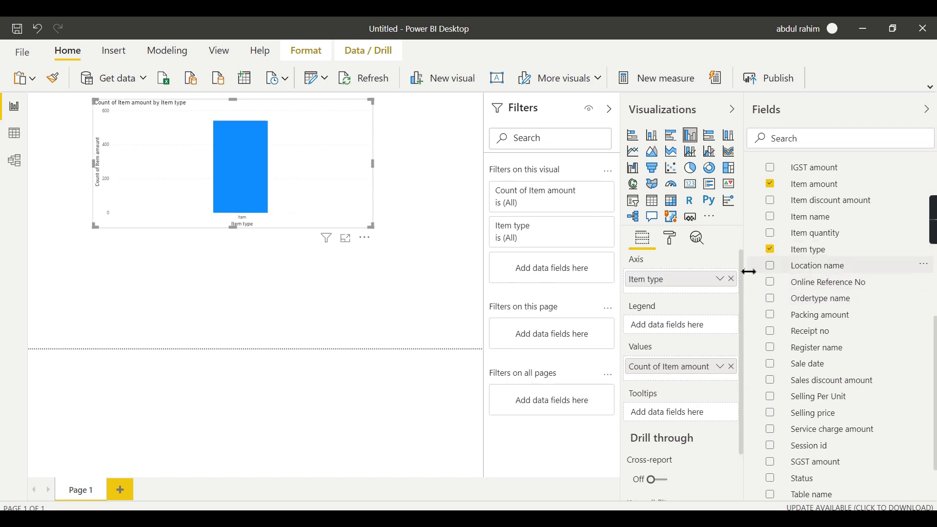
click(732, 279)
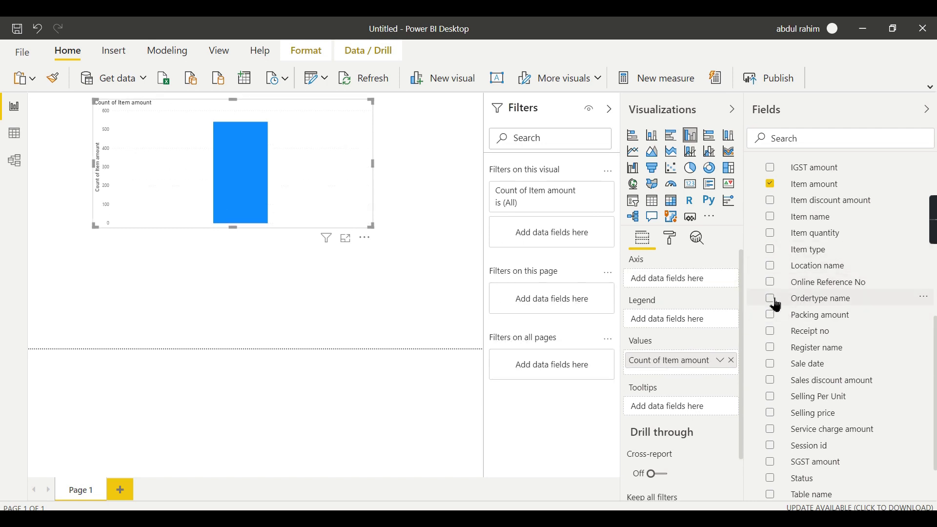
click(774, 299)
Convert the column chart into a pie chart and enlarge it on the page.
click(694, 169)
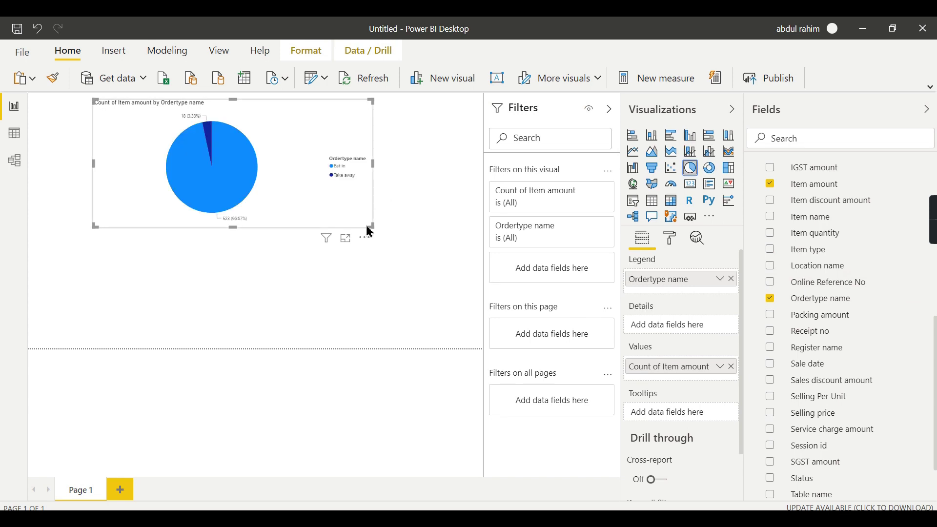
drag(372, 225, 410, 310)
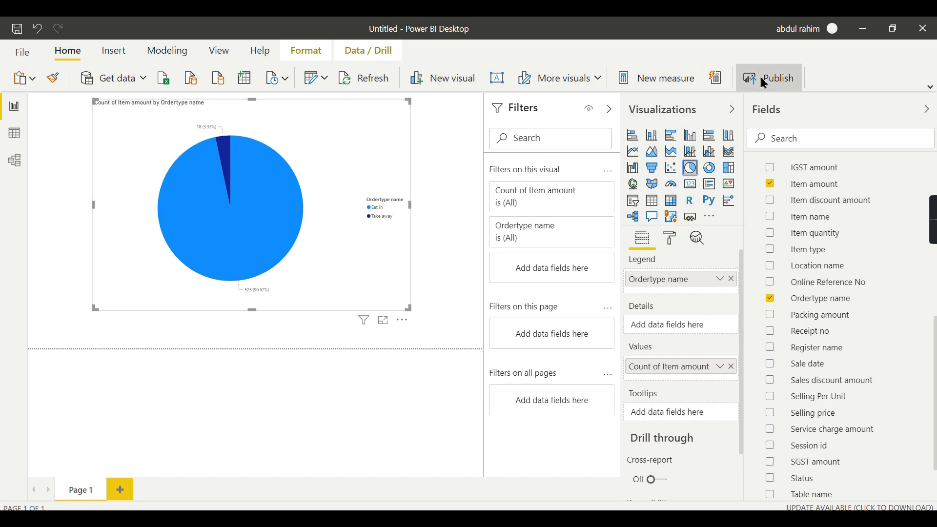
Start publishing the report and save it as Sales Analysis in the V10 folder.
key(alt+F4)
click(549, 297)
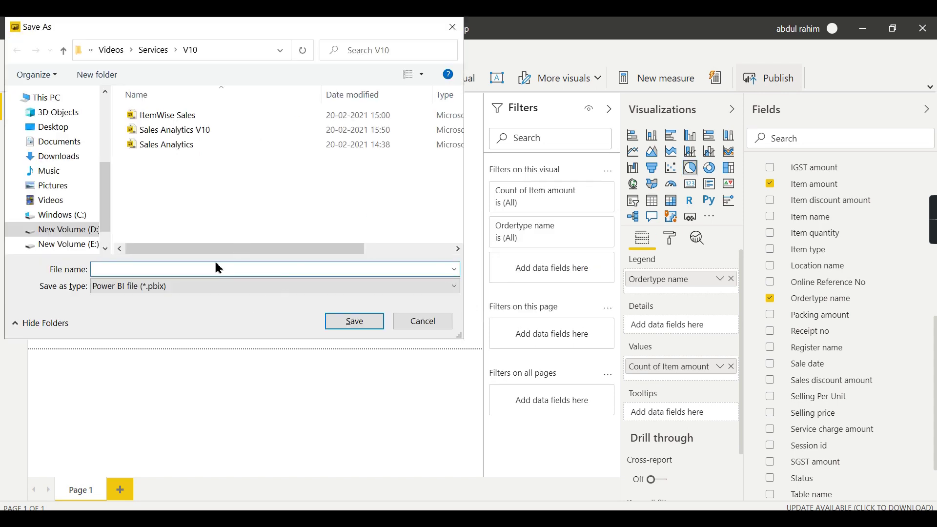
text(Sale)
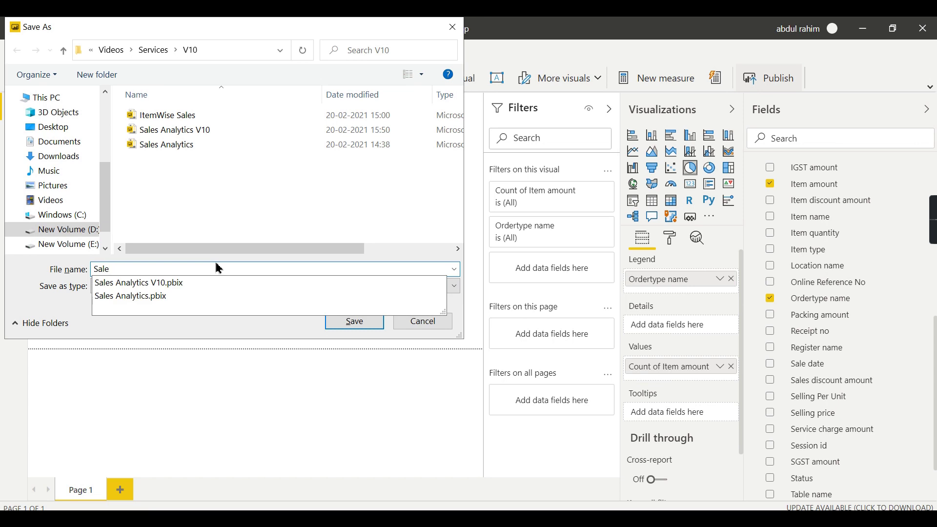
text(s Analytics)
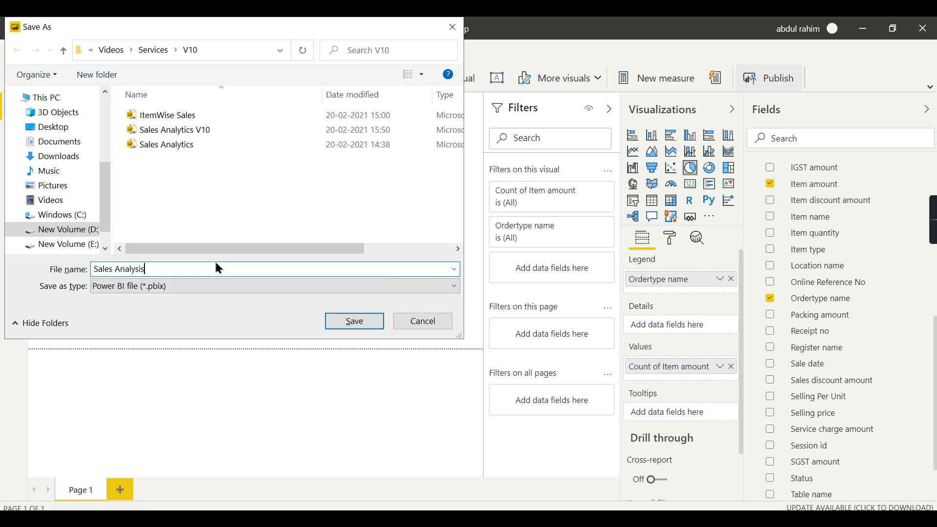
click(379, 323)
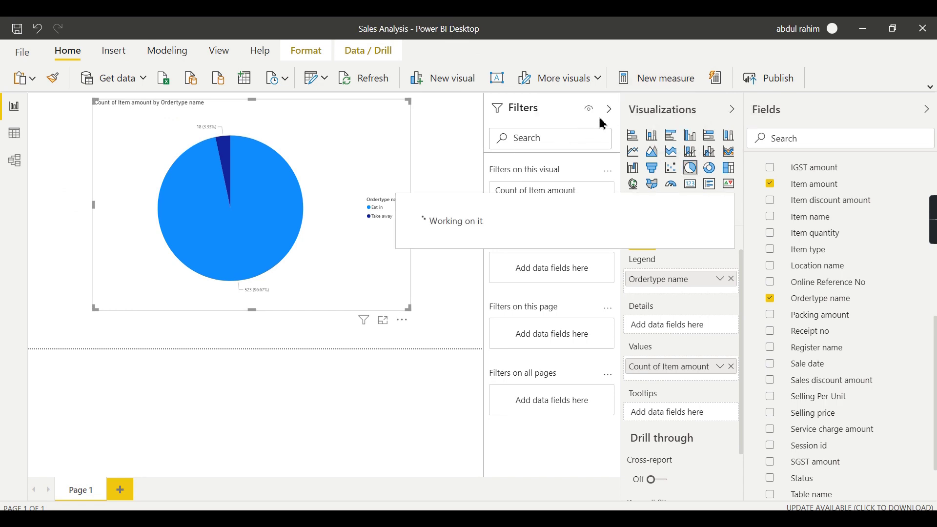
Publish the Sales Analysis report to the Executive Dashboard workspace and dismiss the publishing dialog.
click(770, 80)
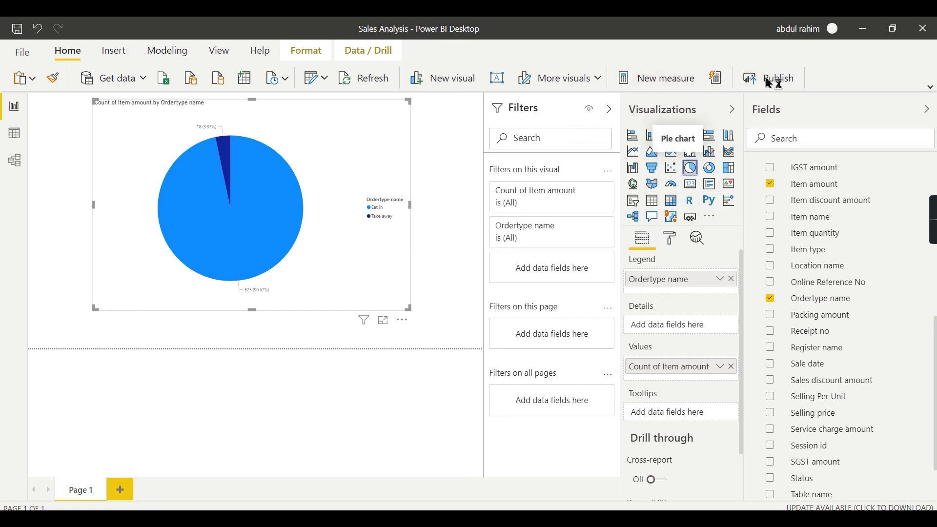
click(368, 251)
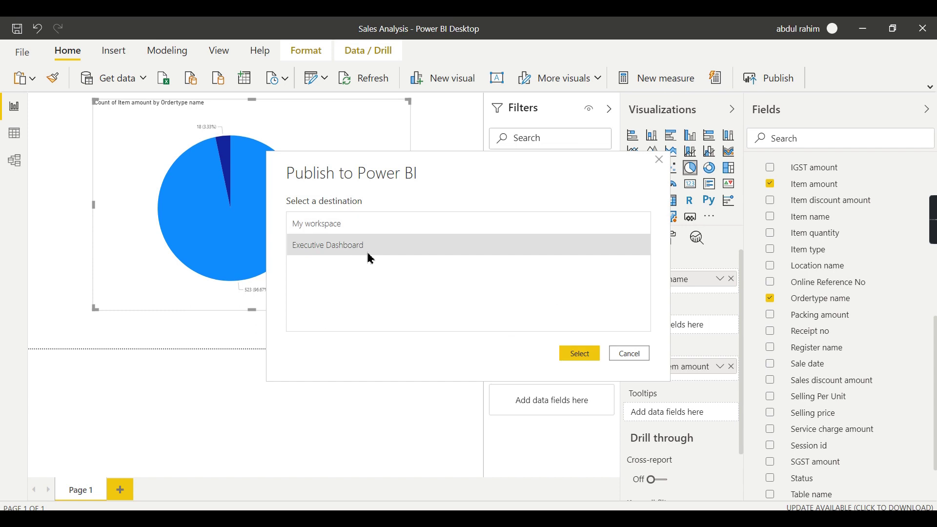
click(571, 355)
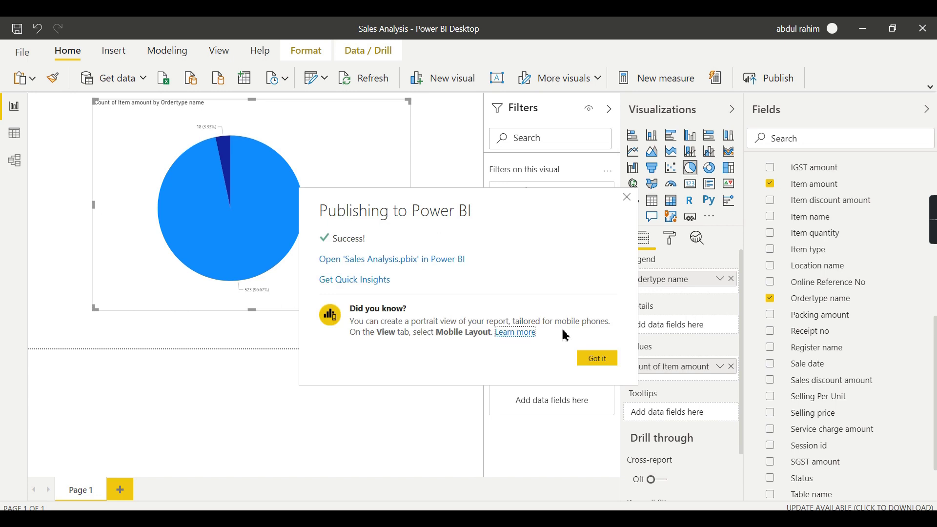
click(595, 360)
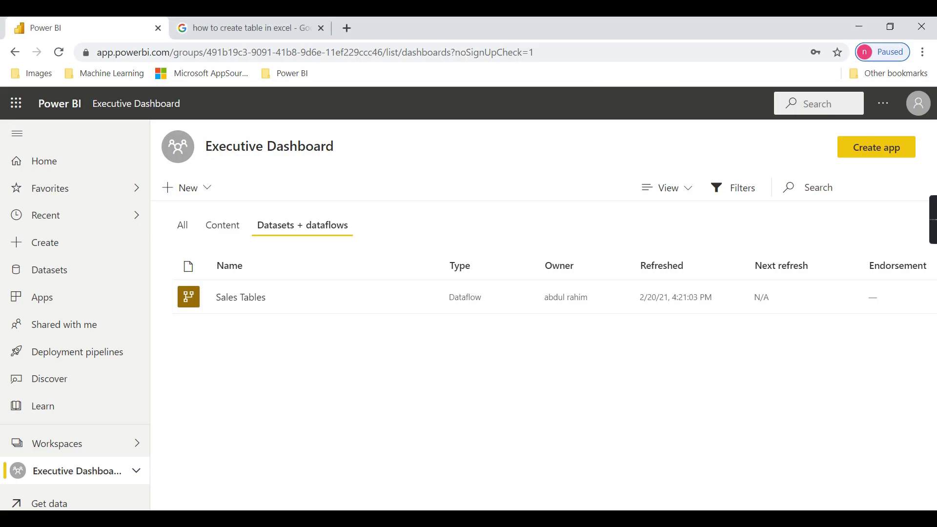
Switch to the Power BI service in the browser, reload the Executive Dashboard workspace and open the published Sales Analysis report.
click(434, 56)
key(Return)
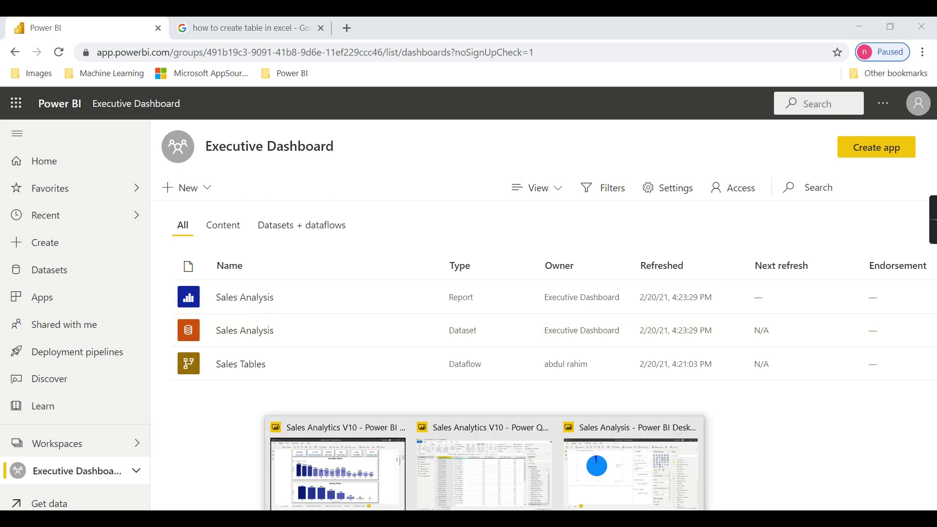
click(631, 449)
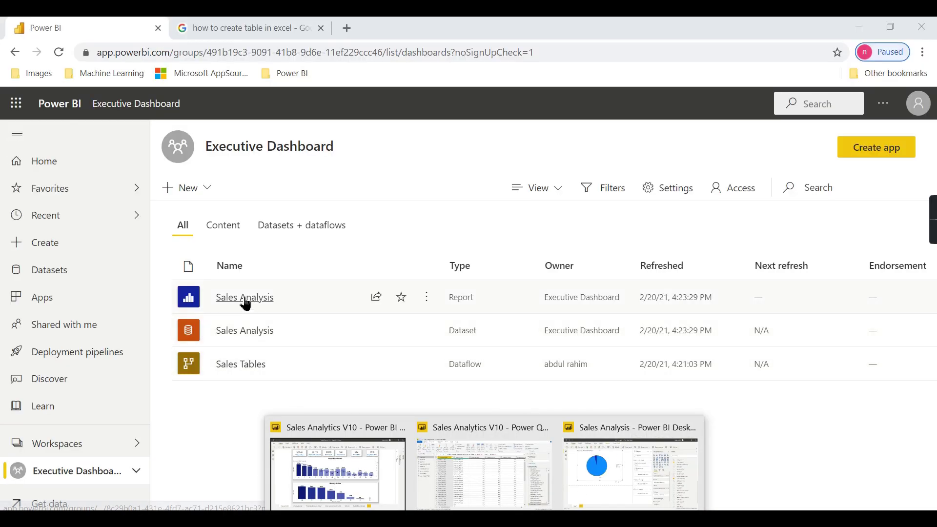
click(241, 297)
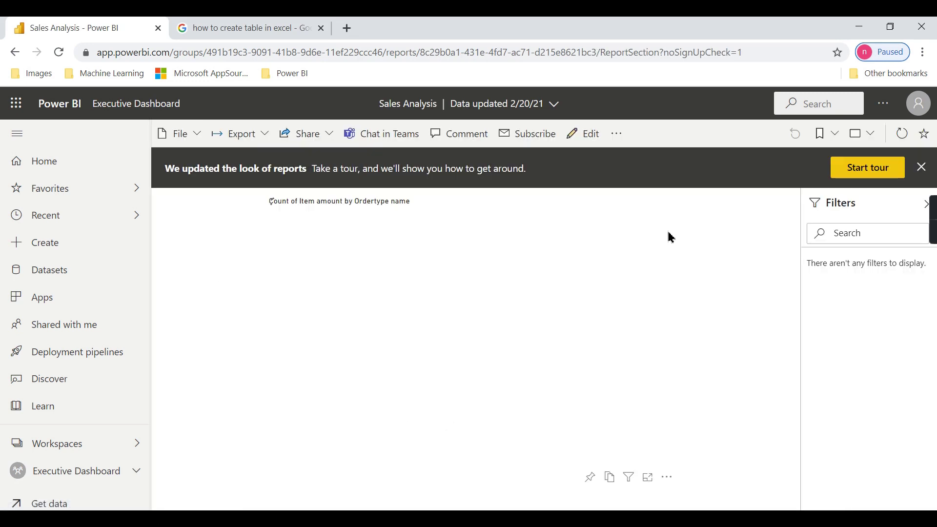
click(199, 138)
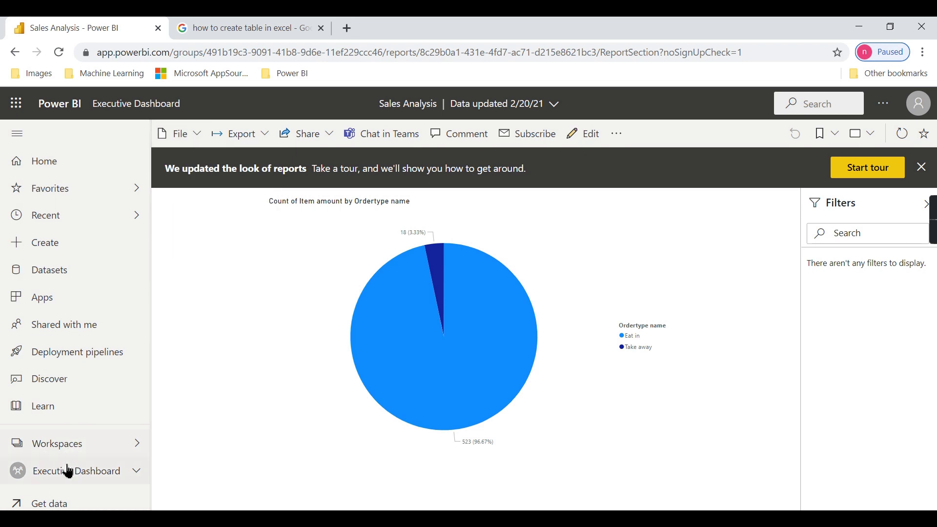
Return to the Executive Dashboard workspace's datasets and dataflows and display the workspace in Lineage view.
click(118, 471)
click(288, 229)
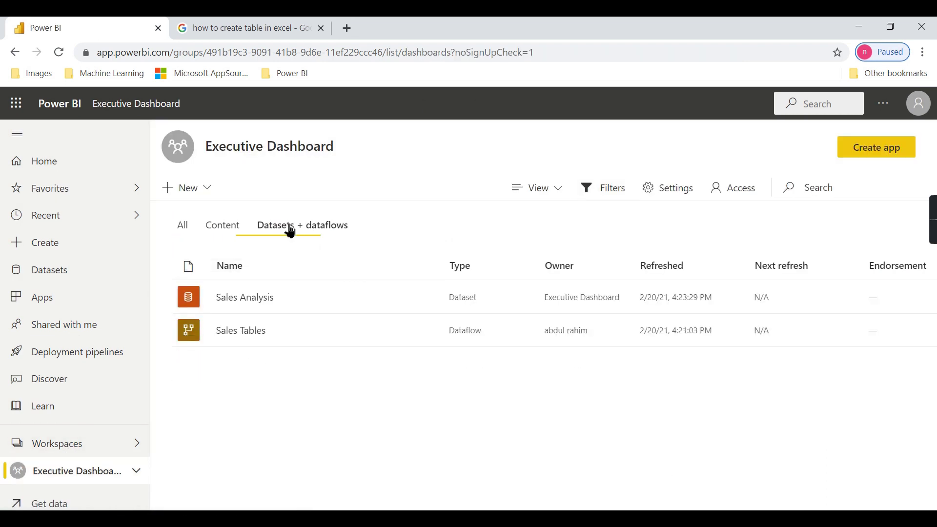
click(535, 188)
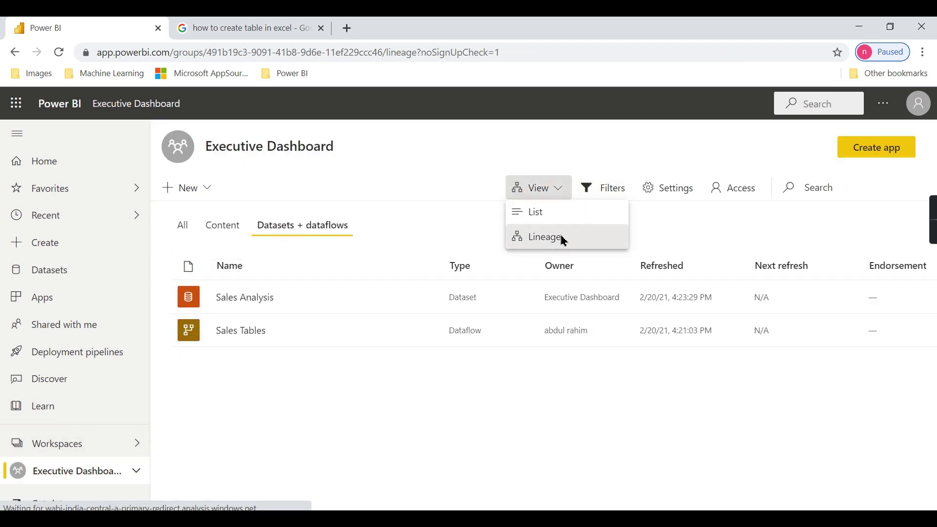
click(561, 236)
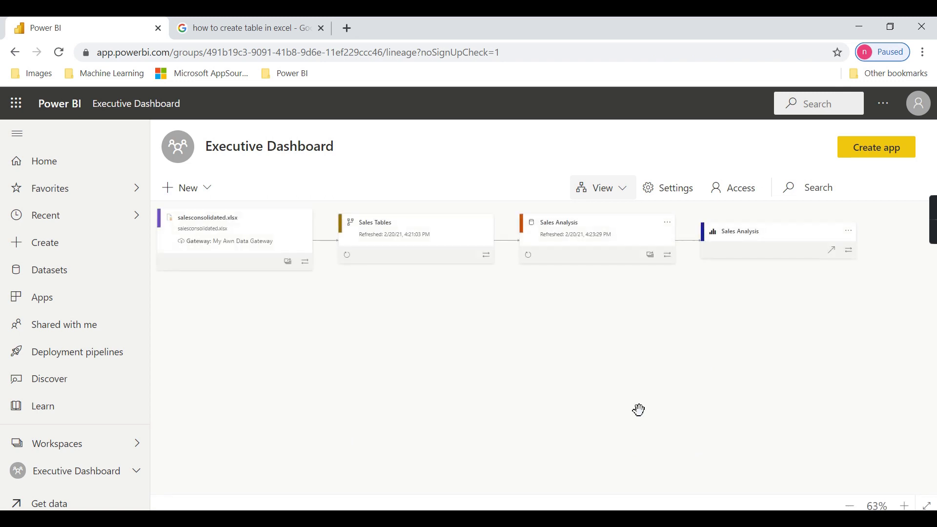